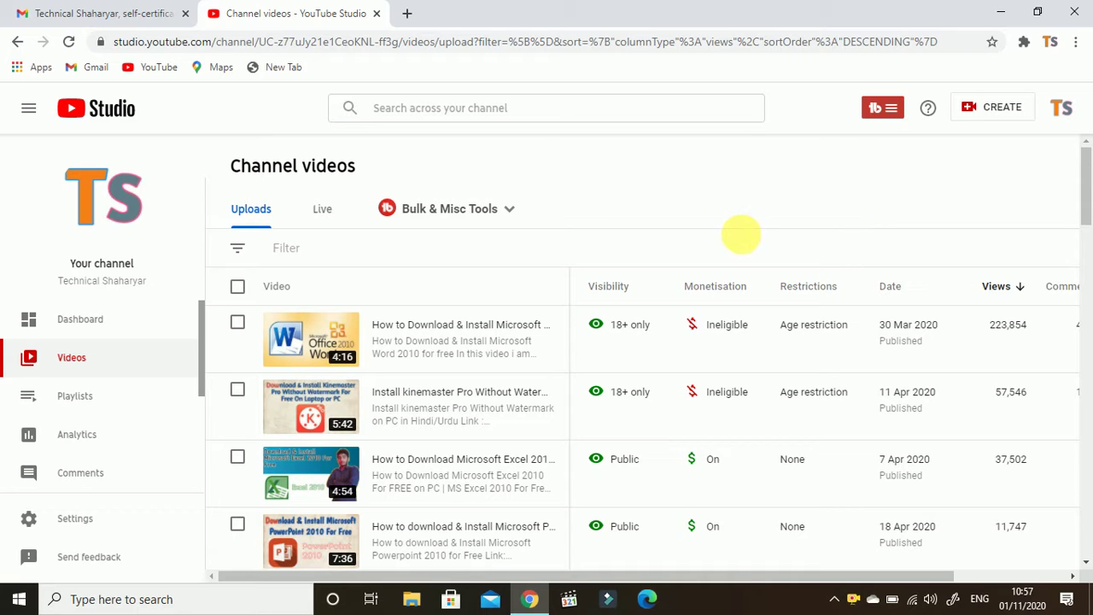
View the self-certification e-mail in Gmail, and examine the monetisation and restriction status of the channel's videos.
click(21, 8)
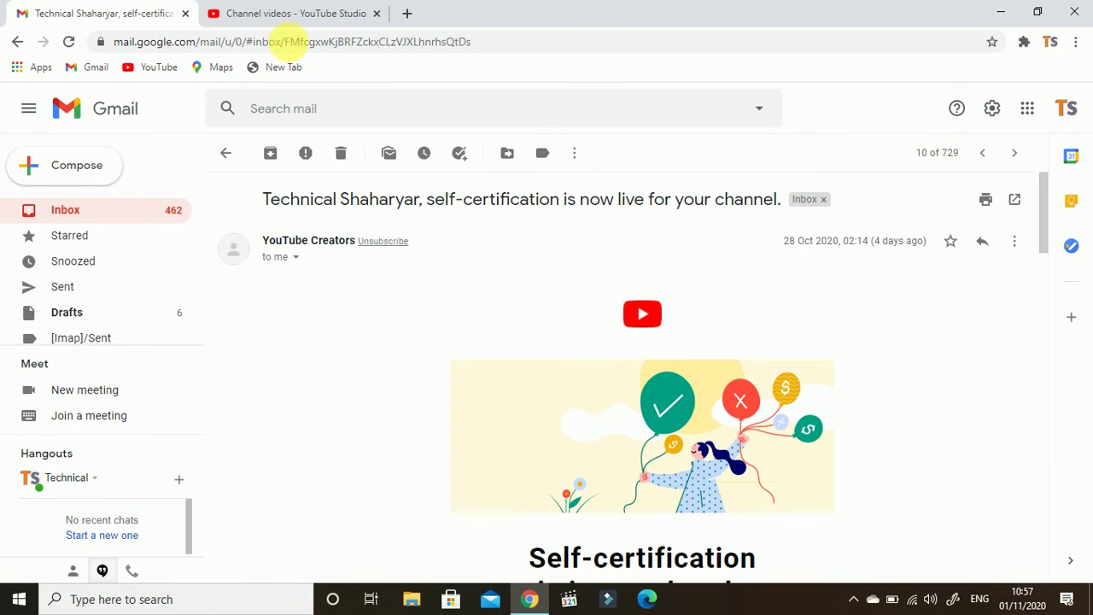
click(256, 15)
scroll(785, 359, down, 8)
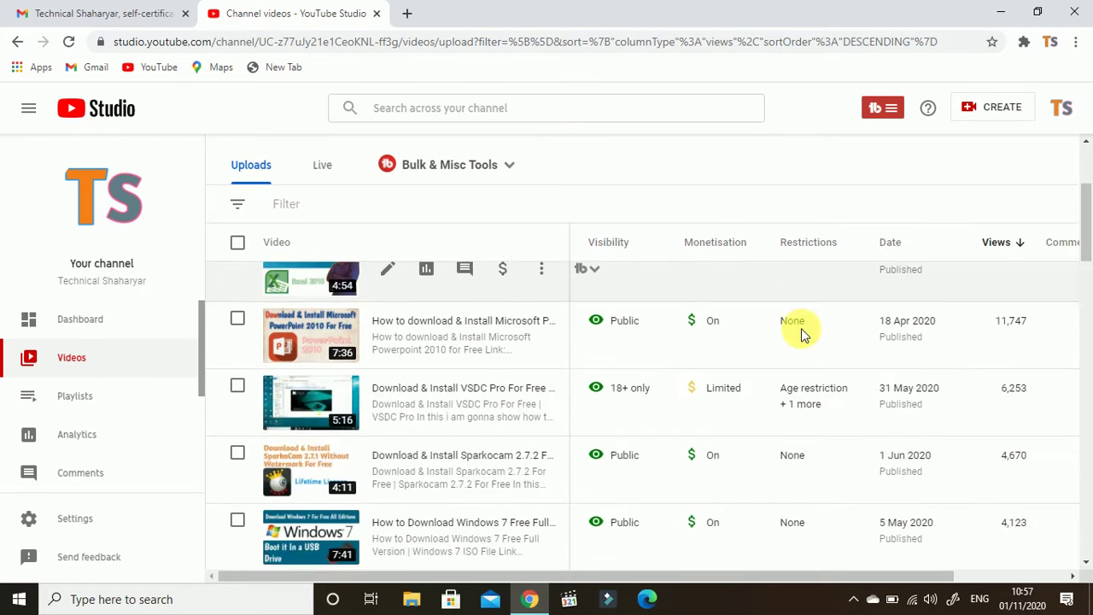
scroll(798, 409, down, 1)
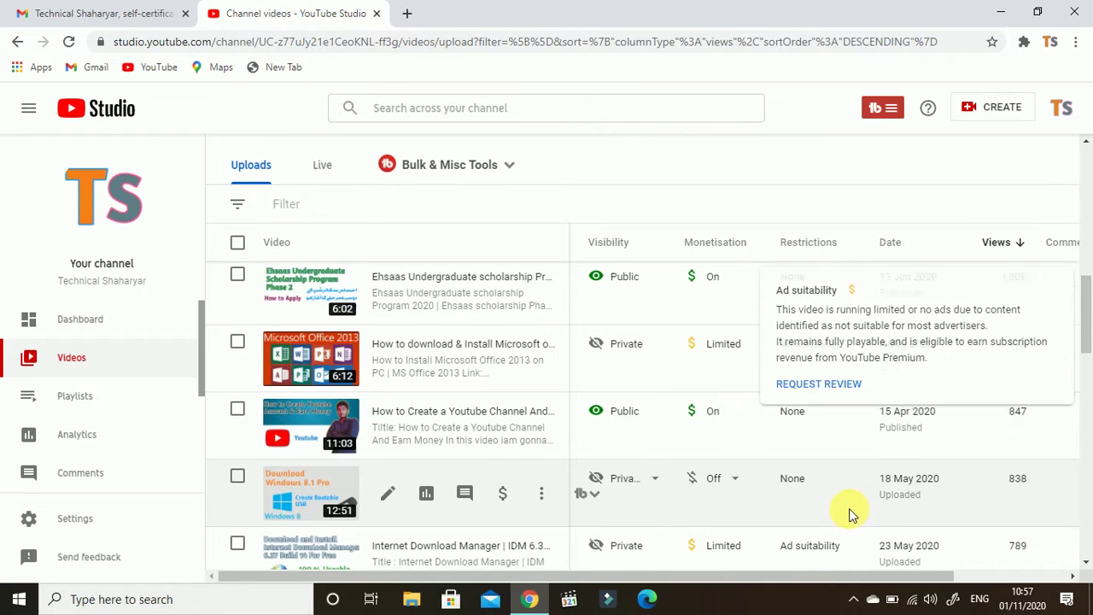
drag(1085, 281, 1089, 346)
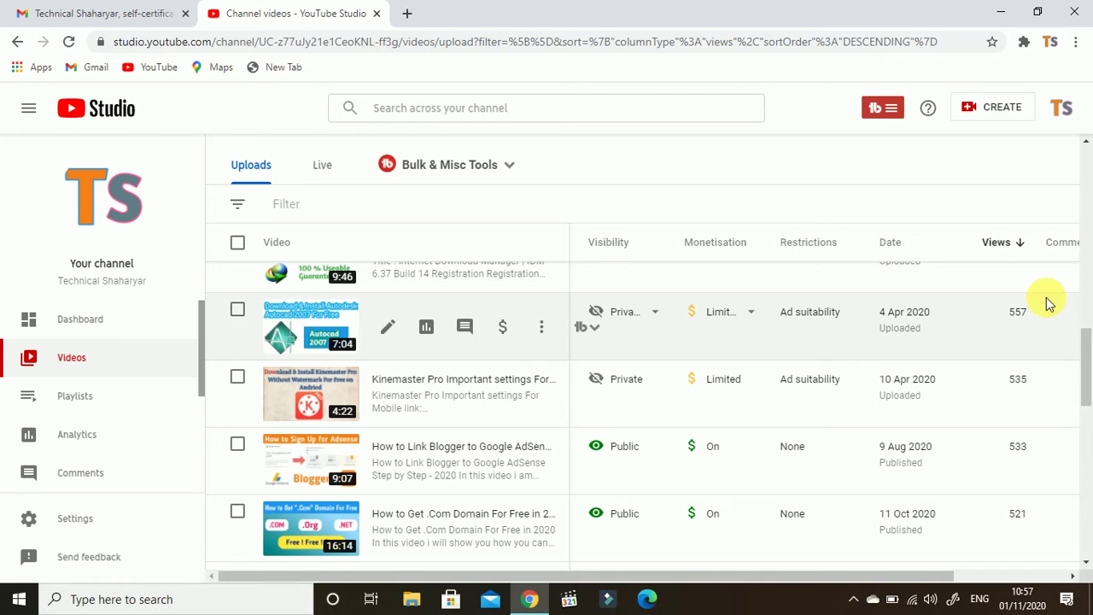
Start uploading the video file 720_30_3.95_Jul012020.mp4 from the Desktop to the channel.
click(1005, 123)
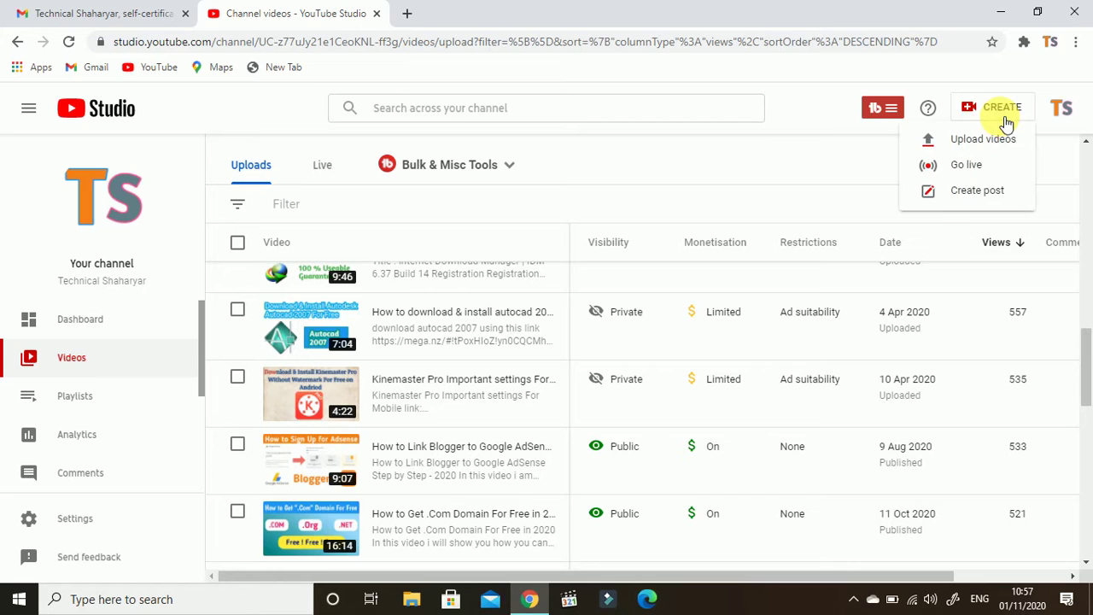
click(1008, 143)
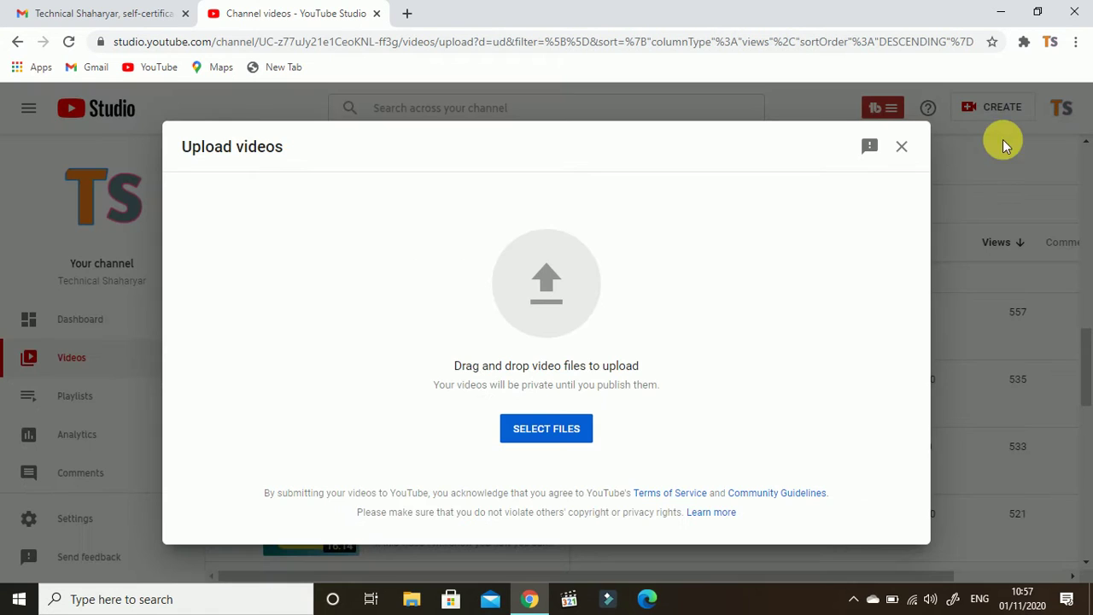
click(547, 428)
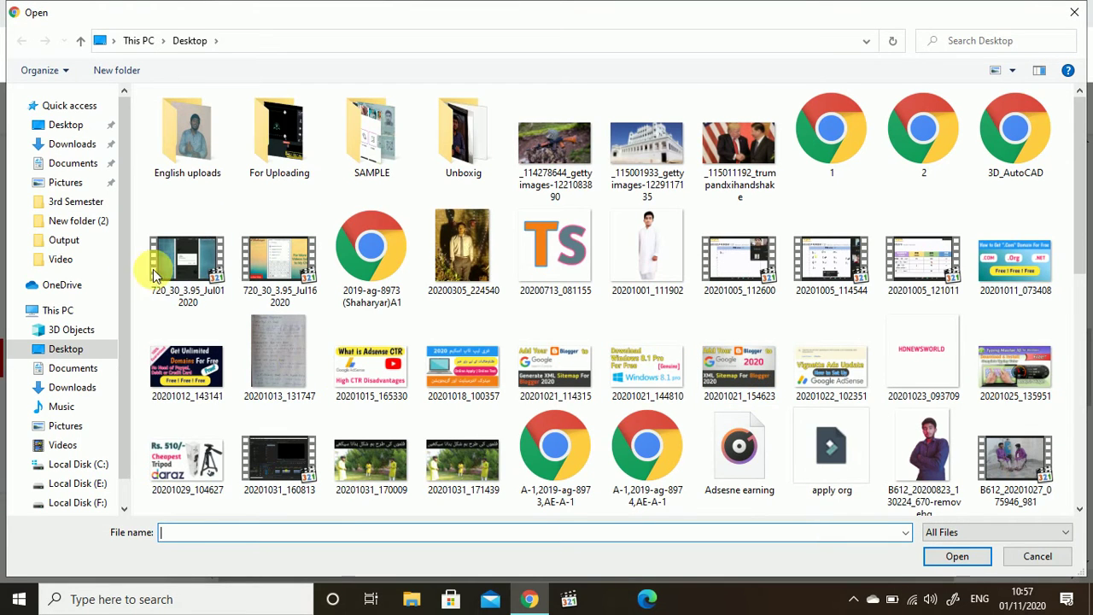
double_click(188, 269)
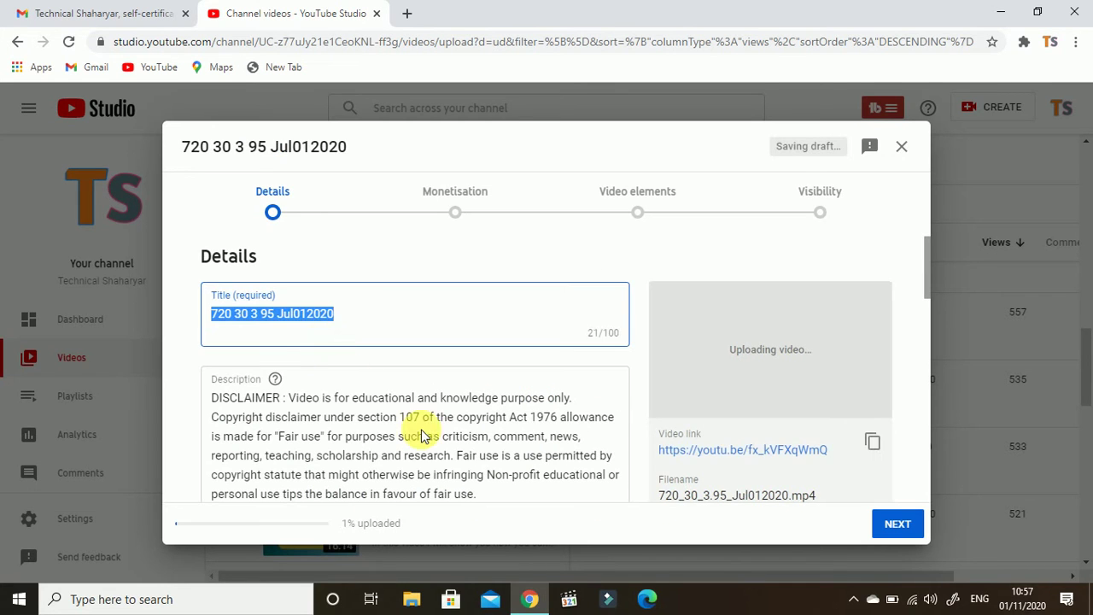
Keep the upload's default details, set its monetisation to On and continue to the ad suitability check.
click(922, 523)
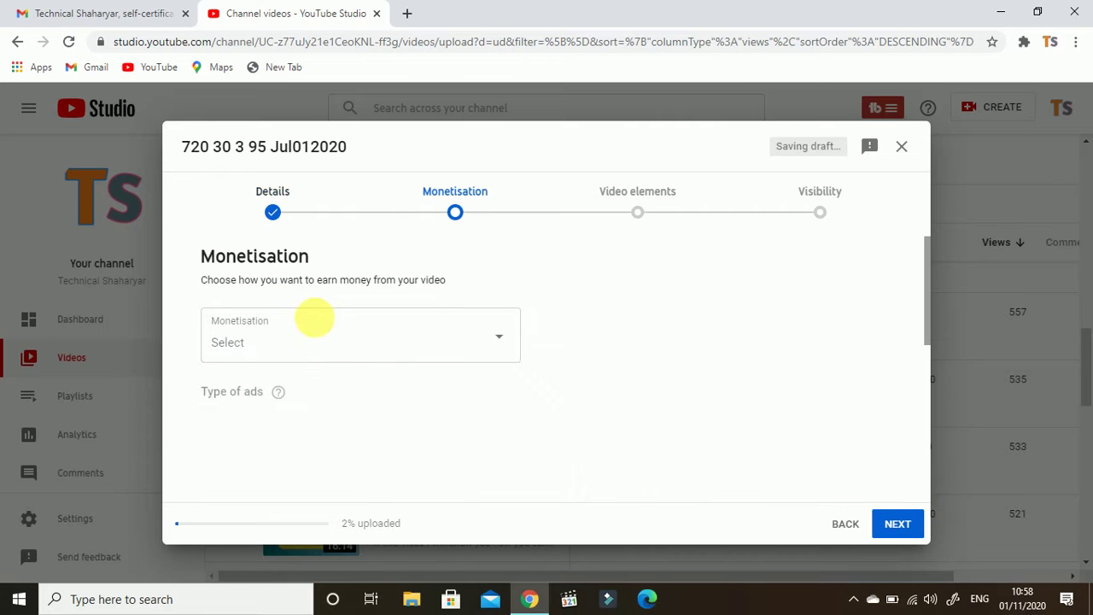
click(427, 346)
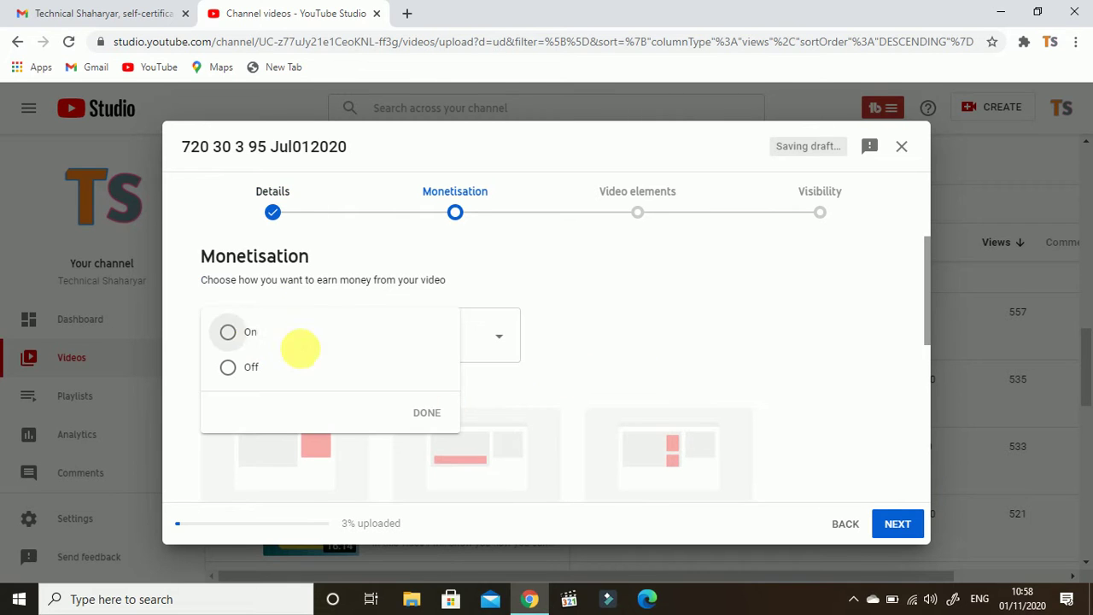
click(232, 334)
click(427, 413)
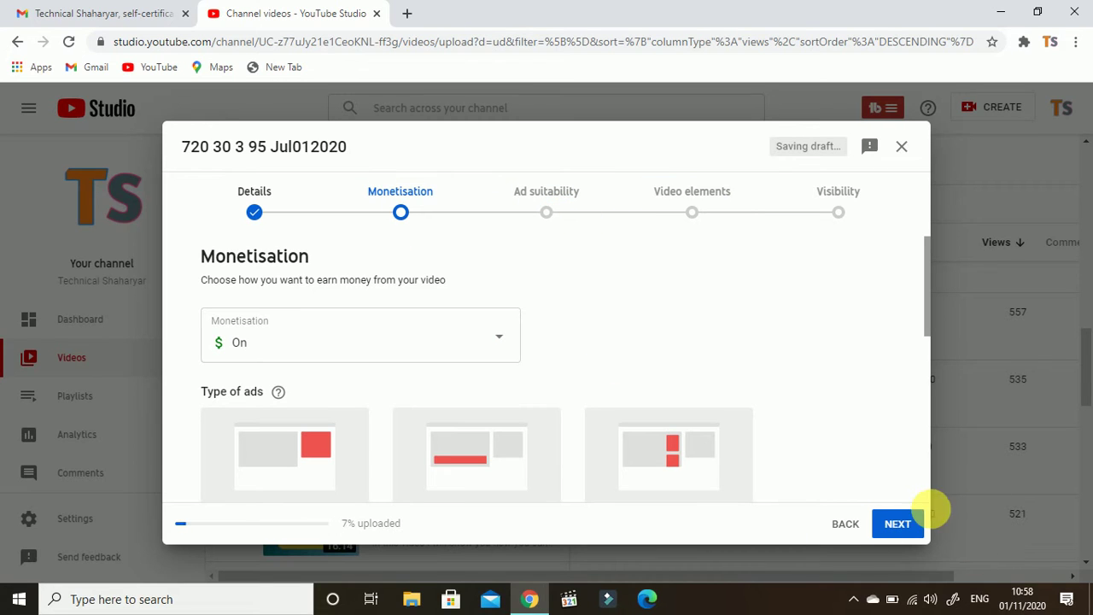
click(898, 524)
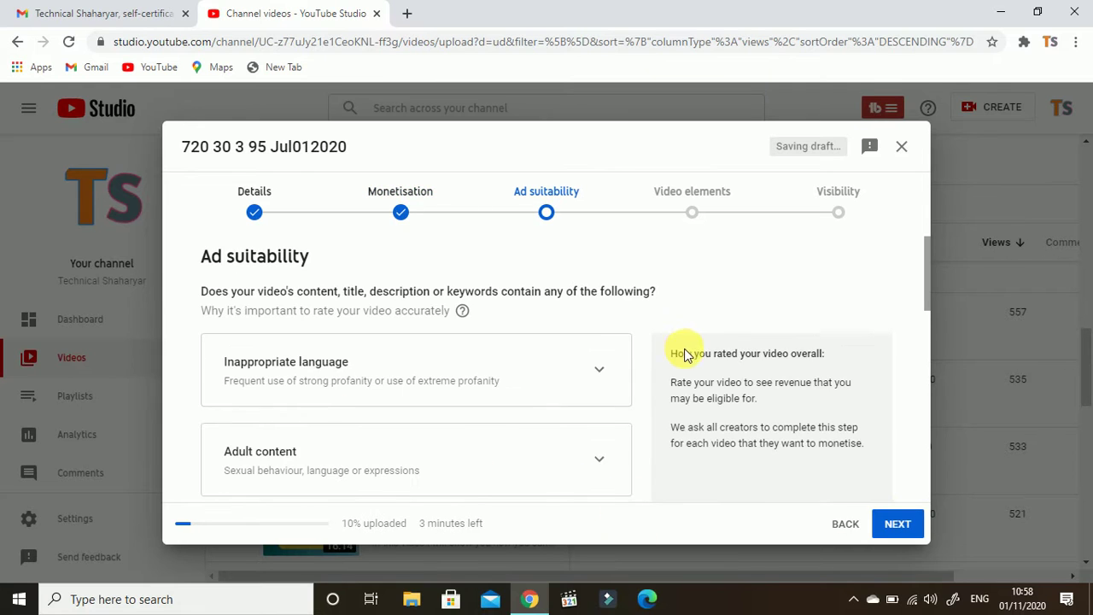
Go through the ad suitability categories and rate the video as "None of the above".
scroll(691, 351, down, 1)
scroll(626, 409, up, 1)
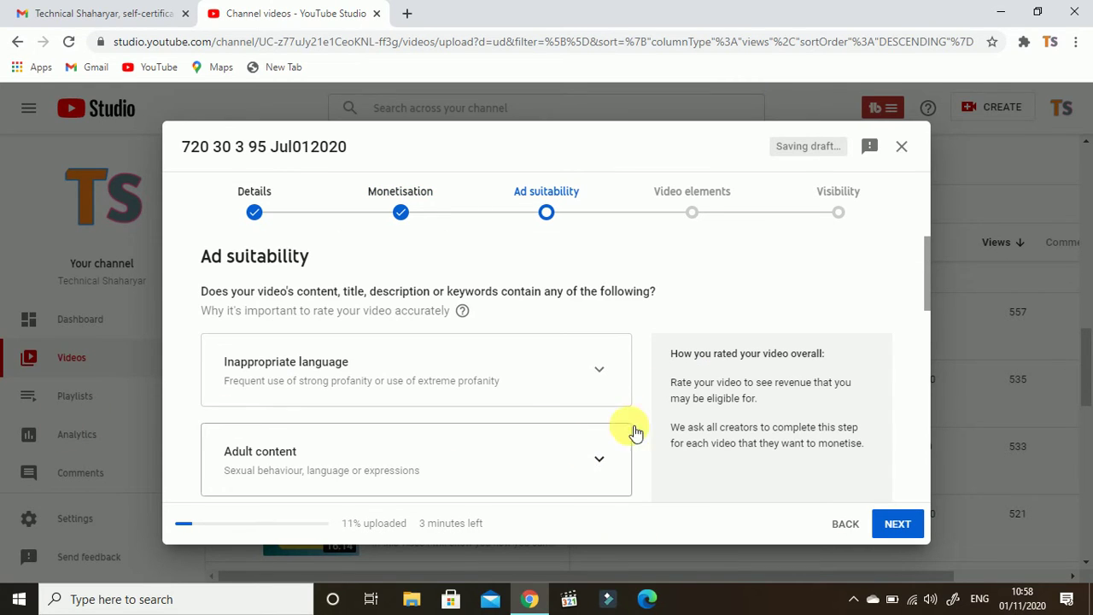
scroll(605, 382, down, 1)
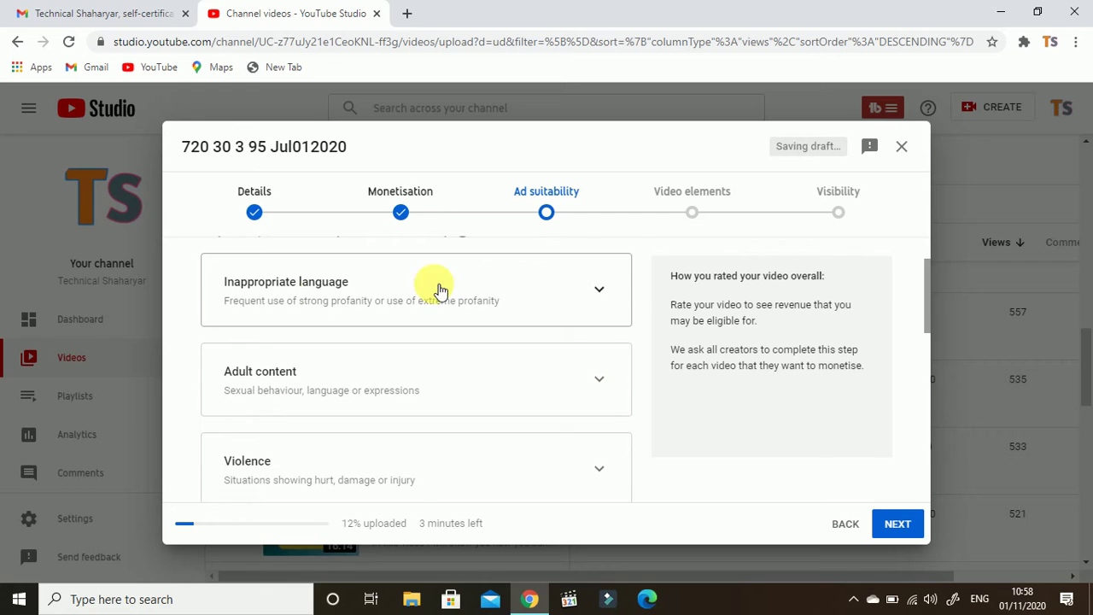
scroll(257, 376, down, 1)
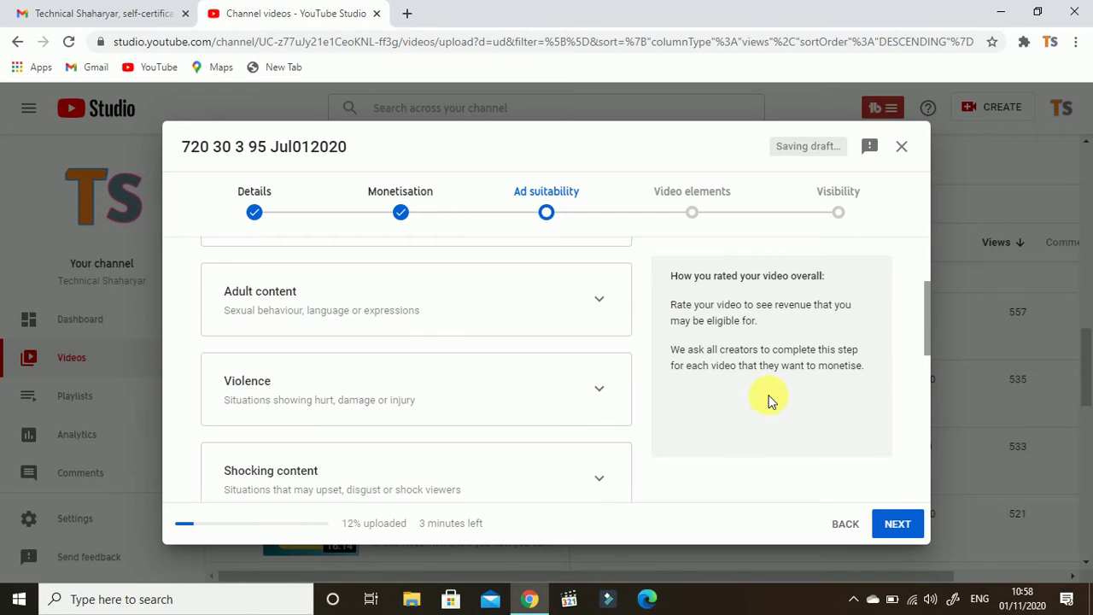
scroll(773, 395, down, 2)
scroll(498, 344, down, 1)
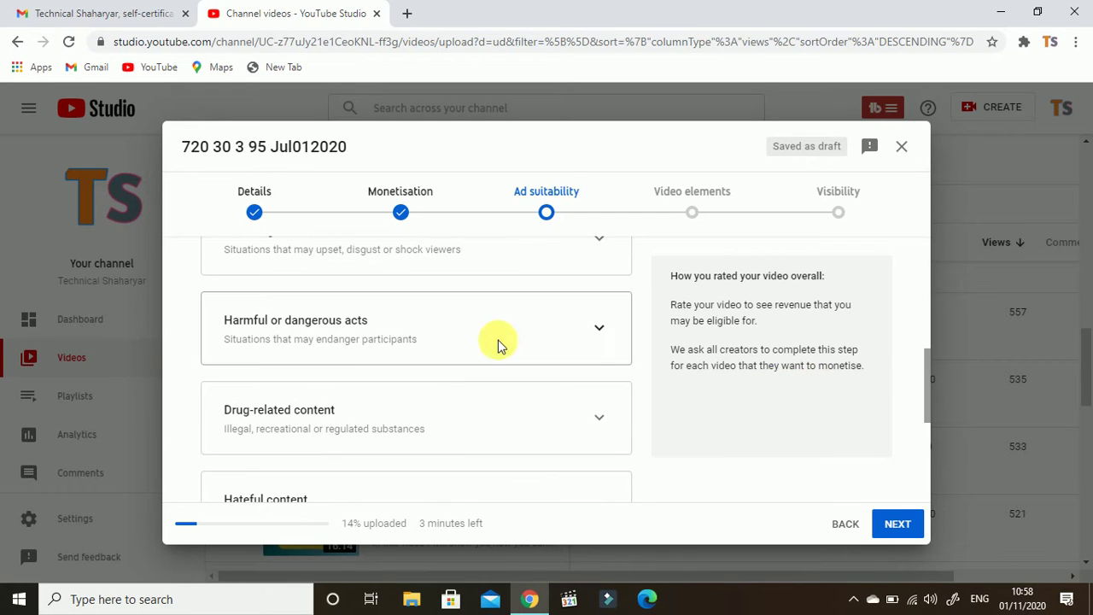
scroll(547, 406, down, 1)
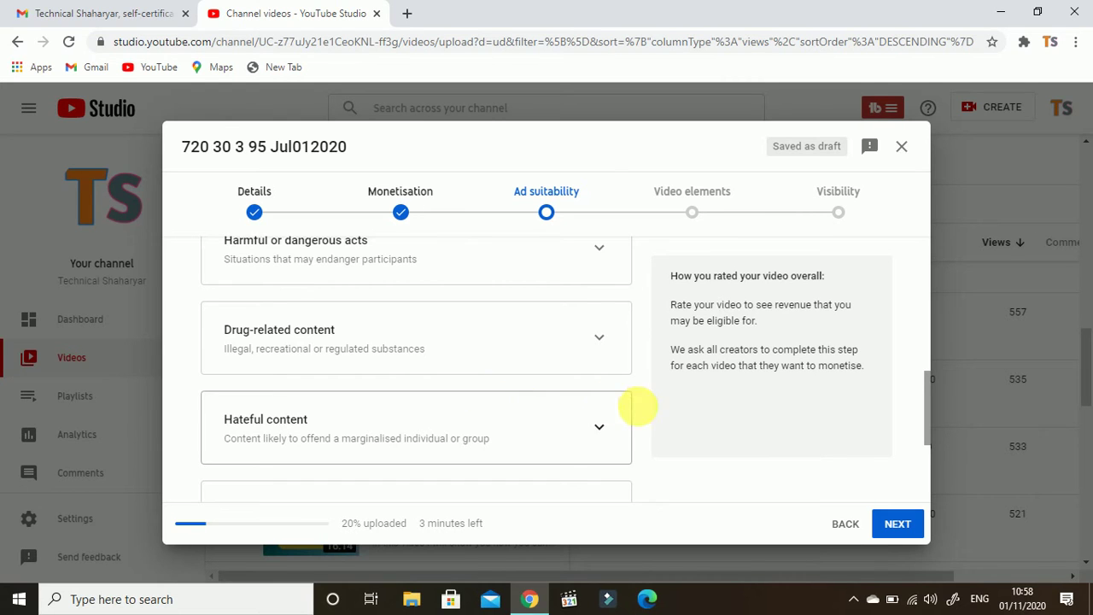
scroll(638, 407, down, 2)
scroll(515, 351, down, 1)
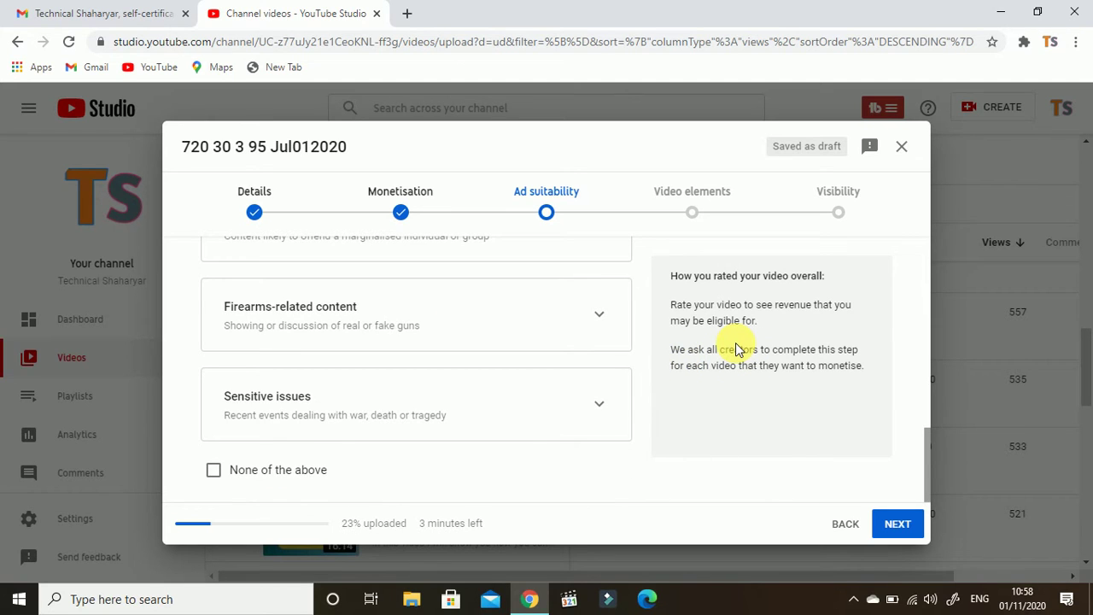
click(246, 471)
scroll(699, 436, up, 2)
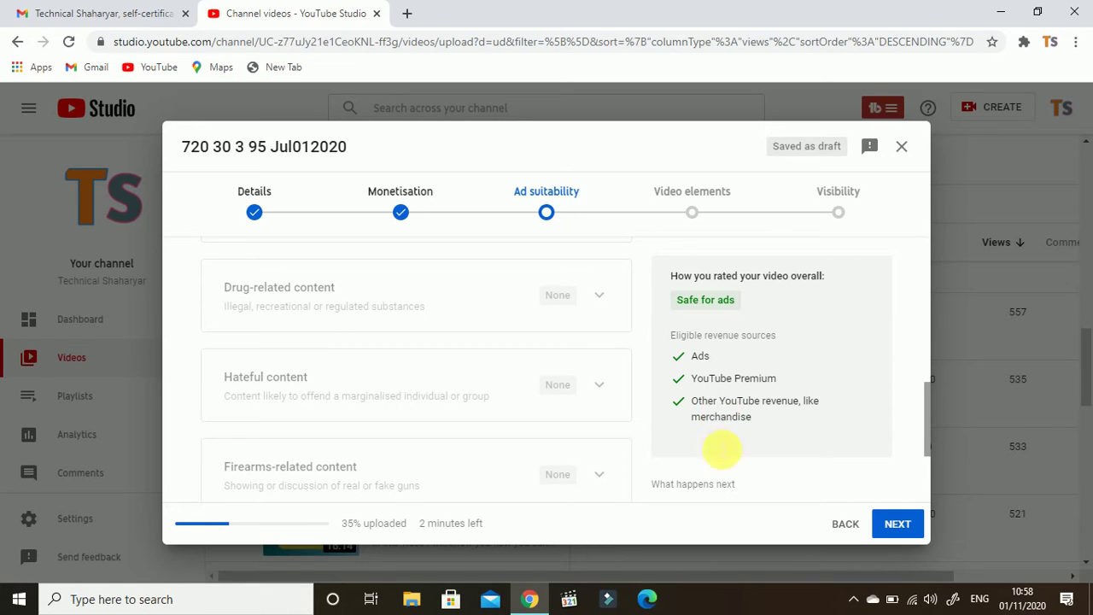
Leave the upload form, cancel the upload of 720_30_3.95_Jul012020.mp4 and dismiss its progress notice.
click(903, 146)
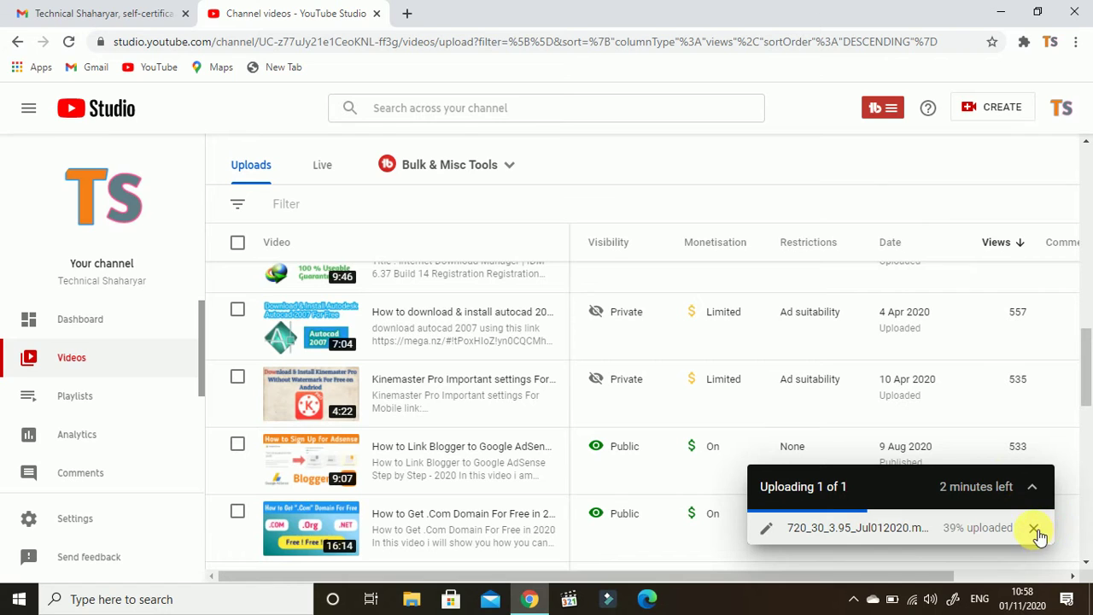
click(1033, 528)
click(625, 390)
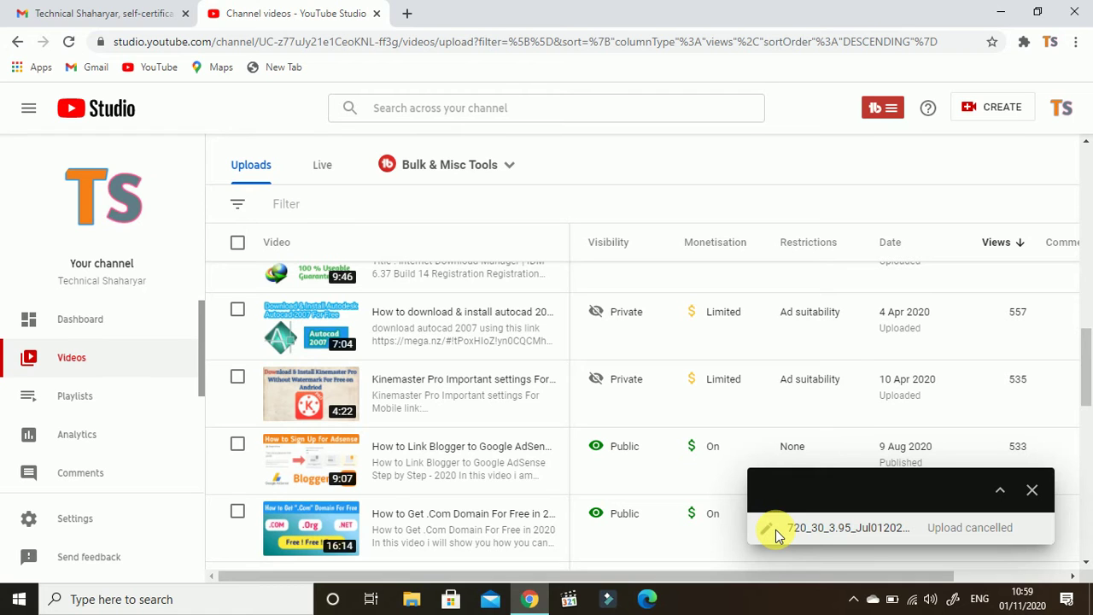
scroll(1086, 358, down, 1)
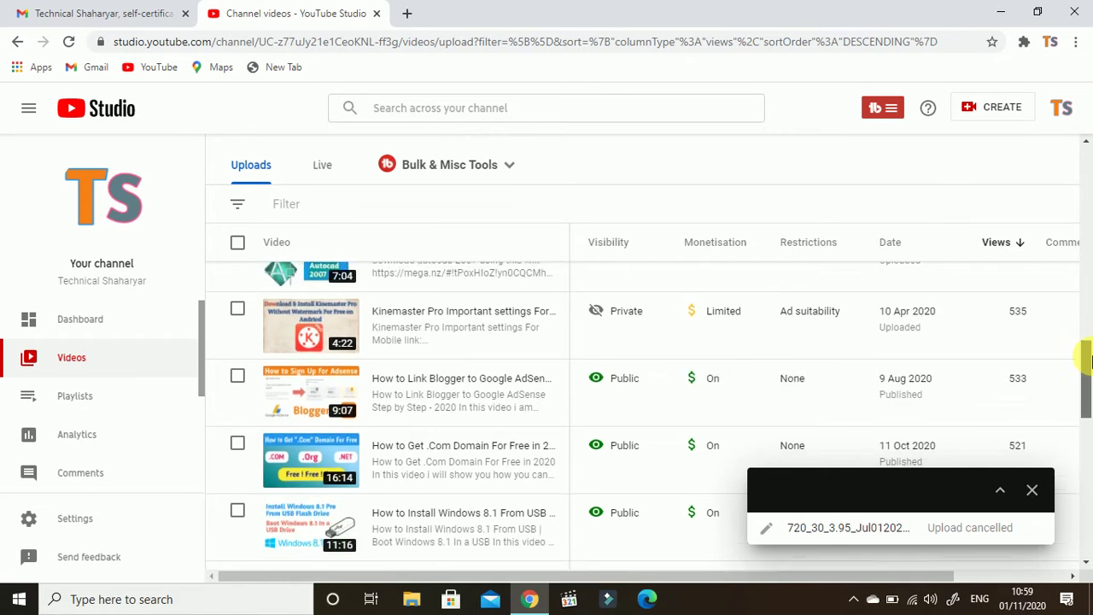
drag(1086, 358, 1085, 408)
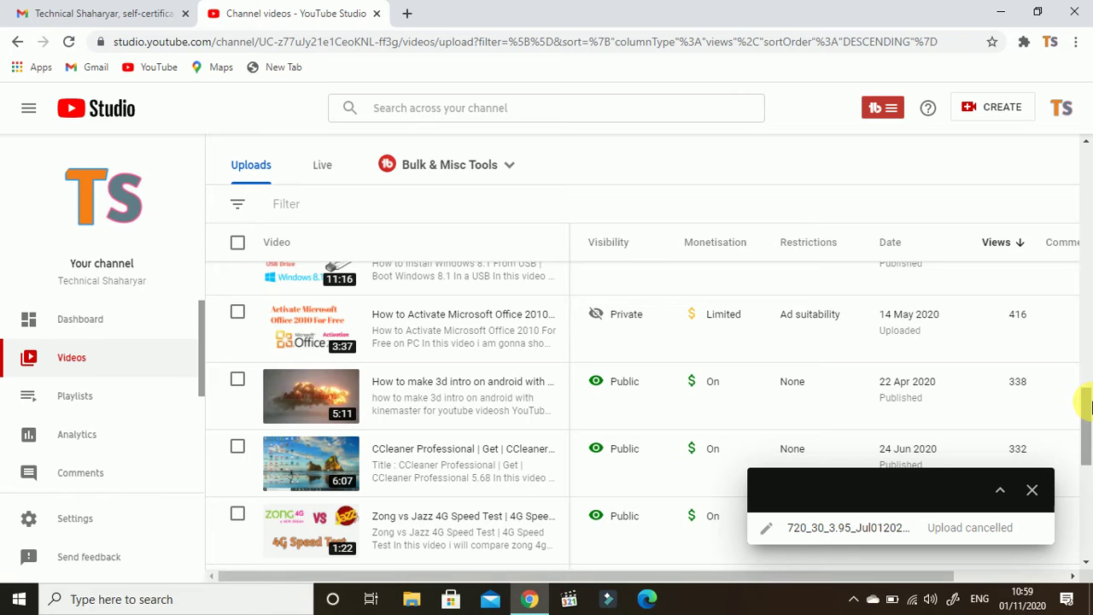
click(1032, 490)
Examine the ad suitability restriction and visibility of the private videos with limited monetisation.
drag(1086, 434, 1088, 365)
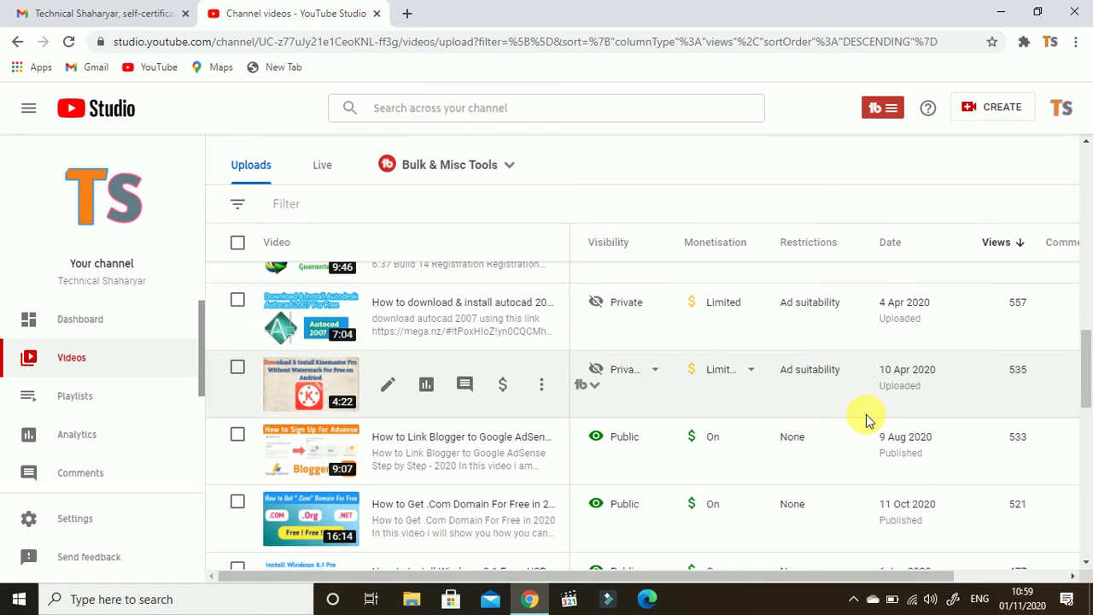
mouse_move(810, 380)
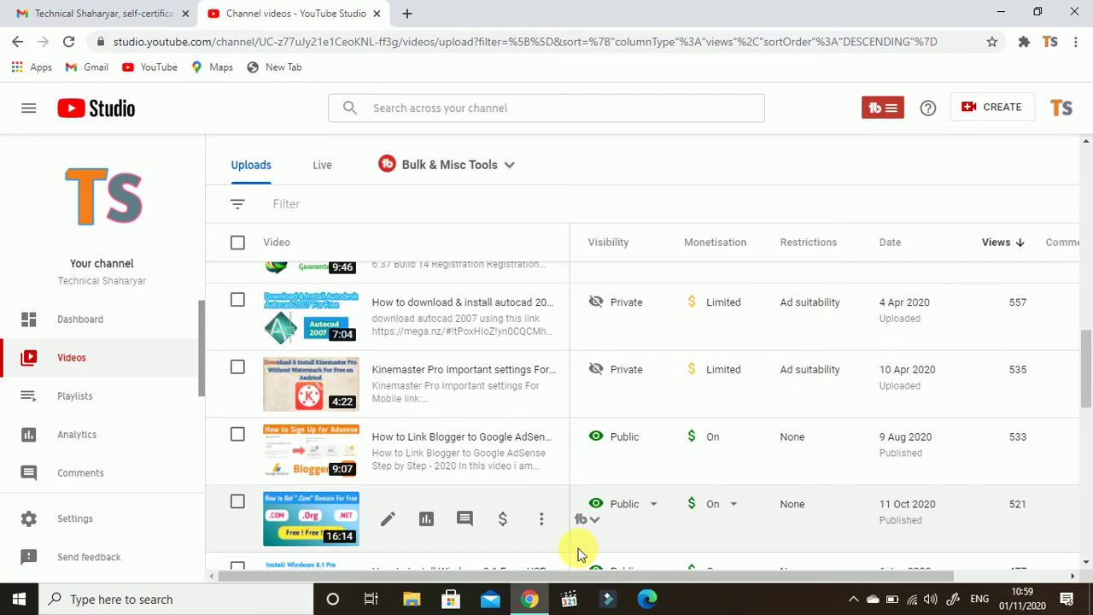
scroll(573, 418, up, 1)
scroll(573, 412, up, 1)
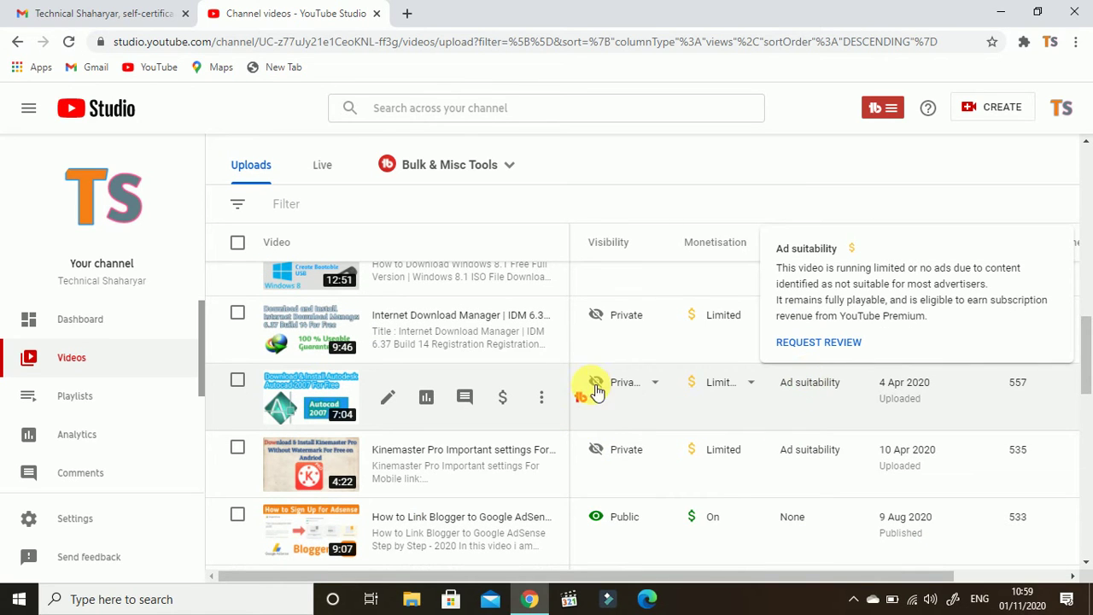
mouse_move(622, 408)
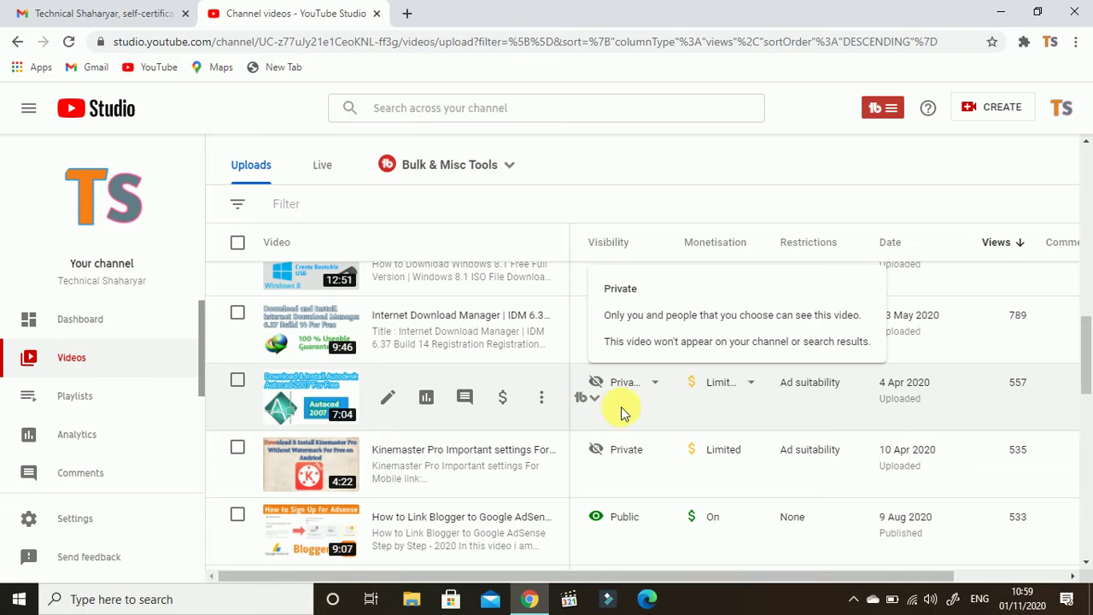
Open the monetisation settings of the AutoCAD 2007 video, set monetisation to Off and save.
click(503, 398)
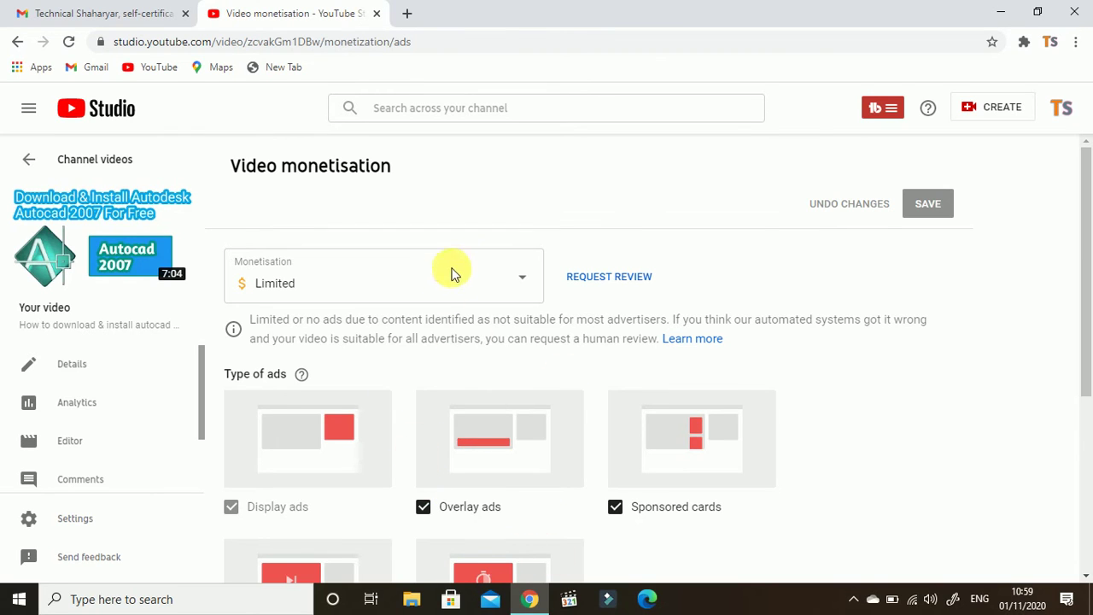
mouse_move(36, 205)
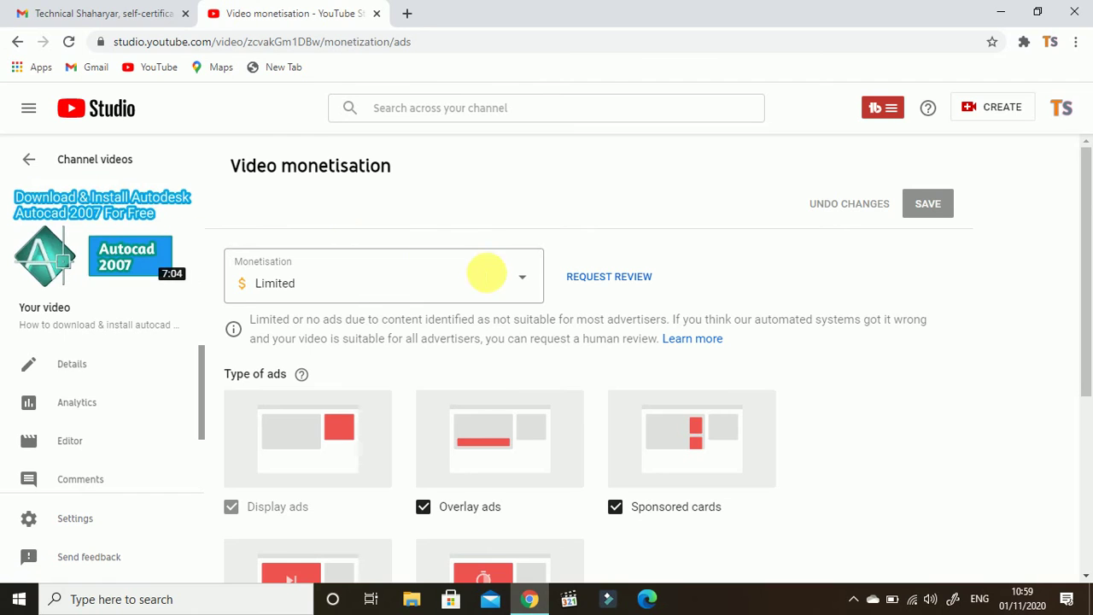
click(499, 275)
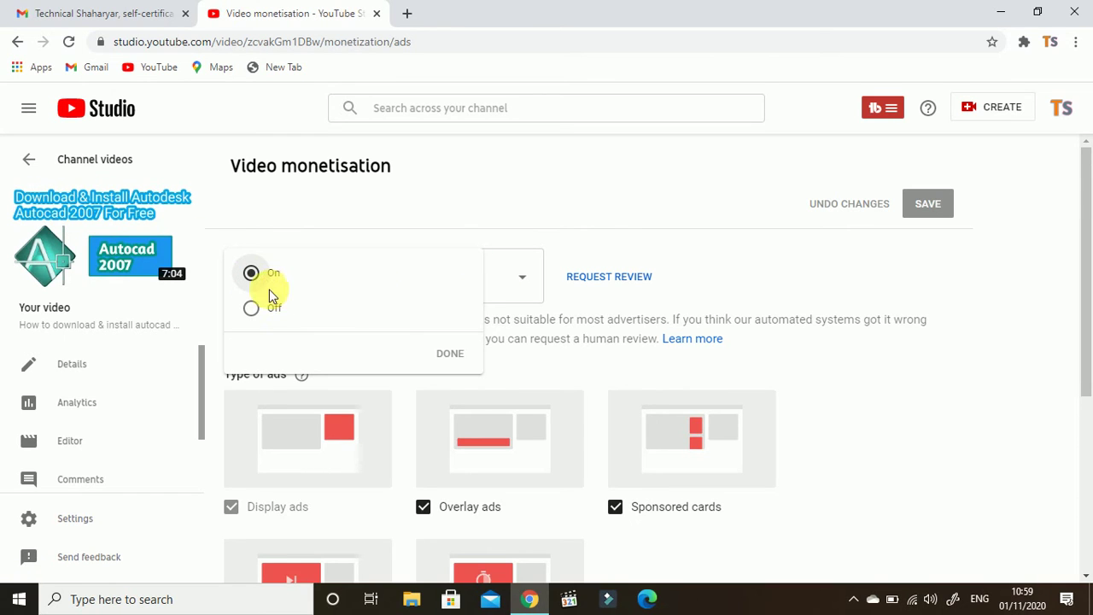
click(251, 307)
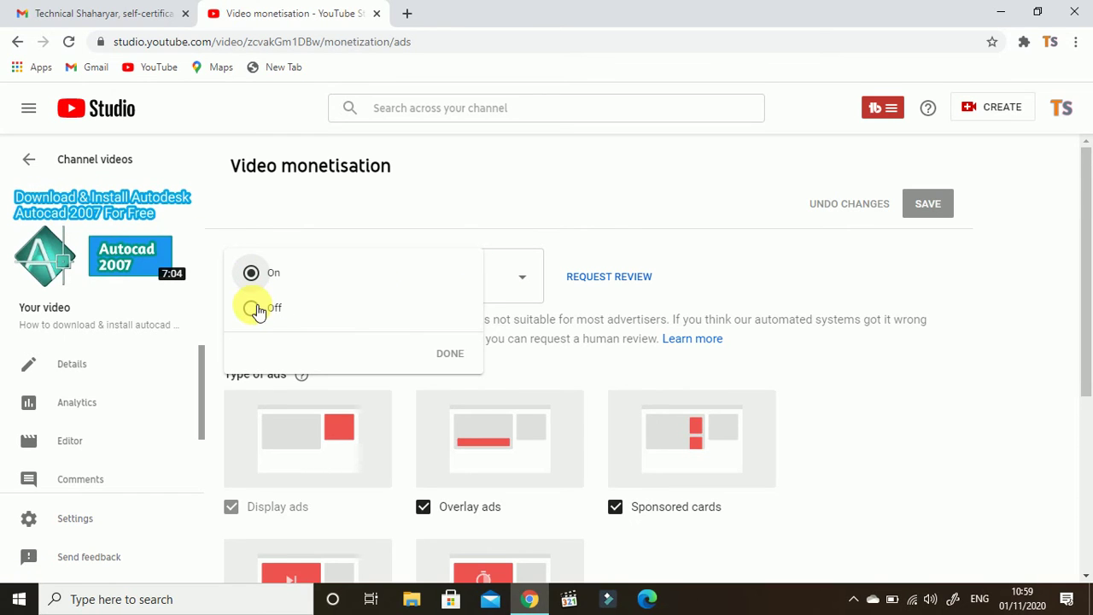
click(453, 360)
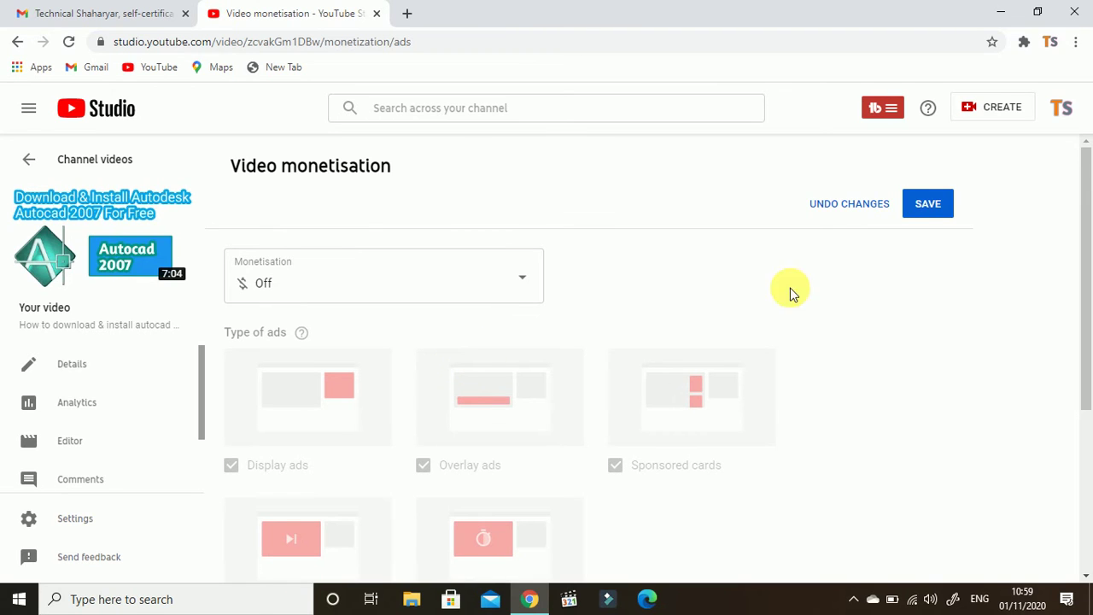
click(953, 211)
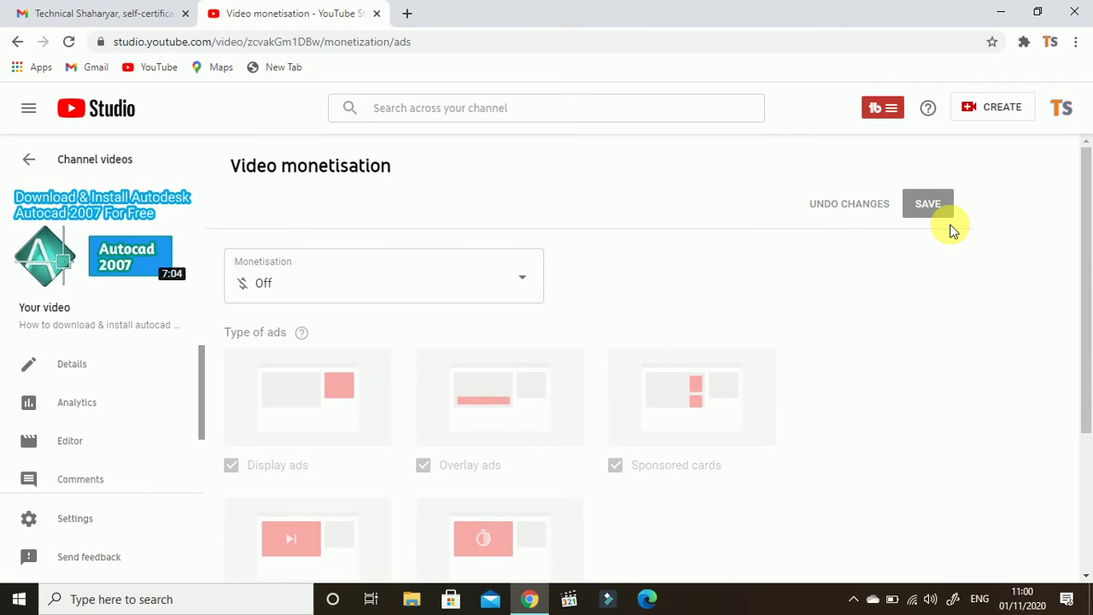
Set the AutoCAD 2007 video's monetisation to On and proceed to its content self-rating questionnaire.
click(527, 293)
click(271, 275)
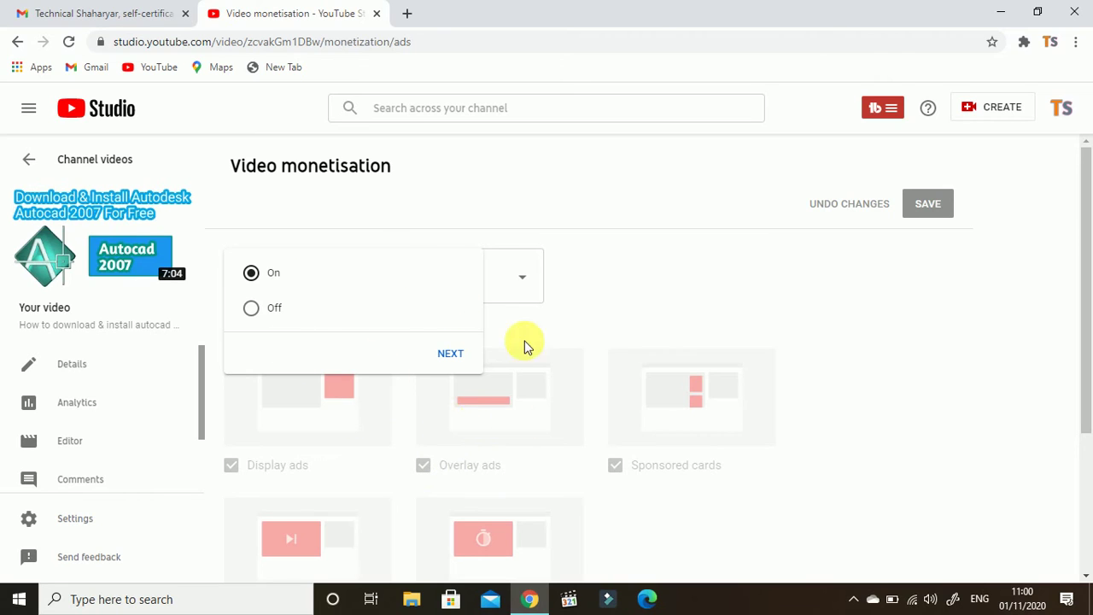
click(453, 354)
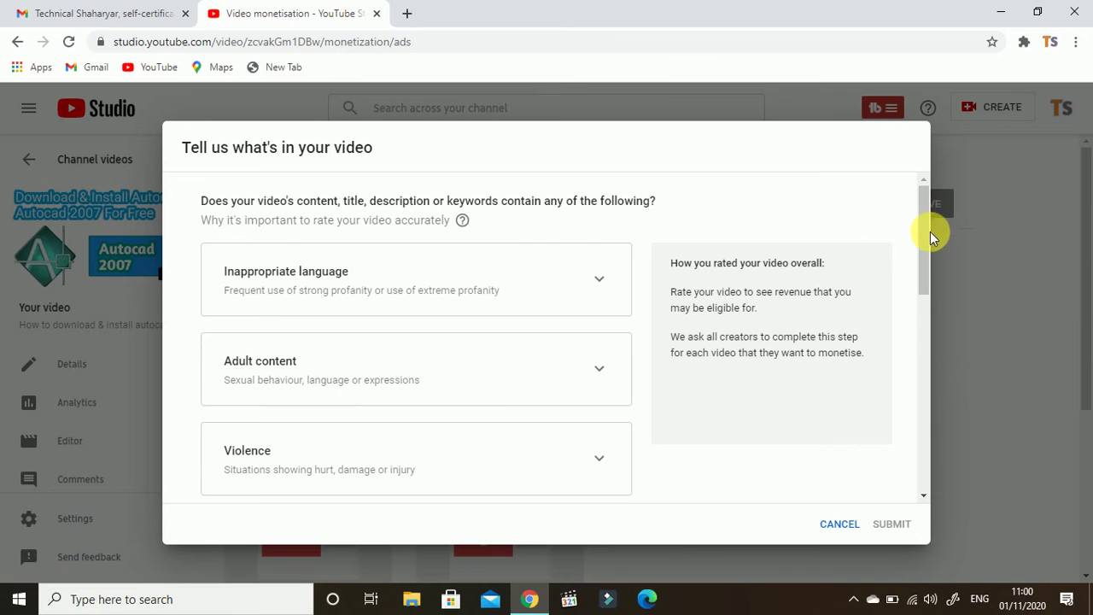
Rate the AutoCAD 2007 video's content as None of the above, submit the rating and save the monetisation settings.
drag(925, 231, 929, 422)
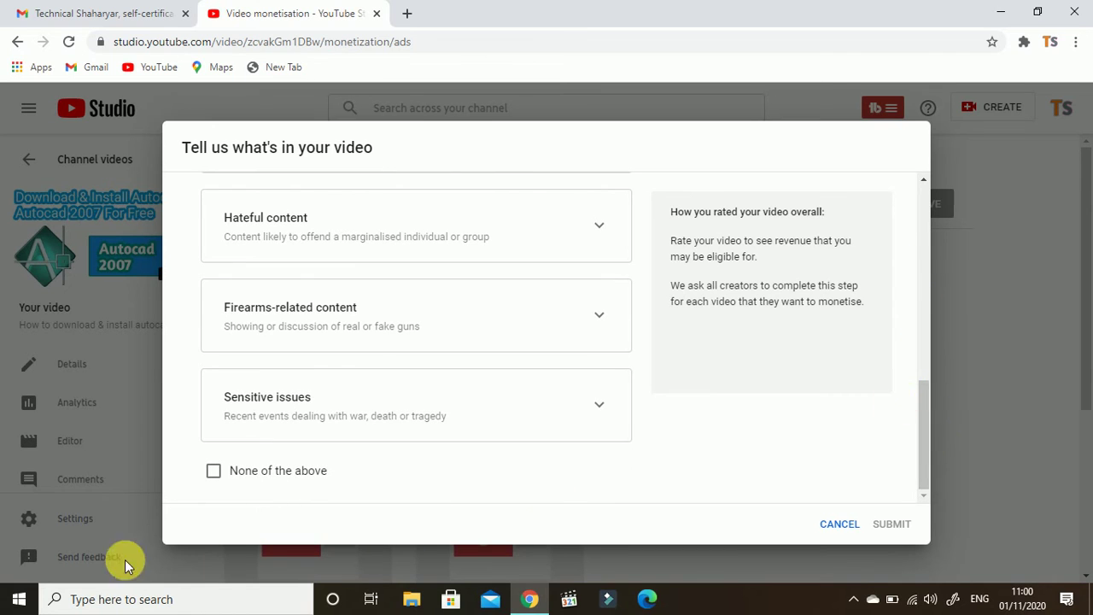
click(217, 473)
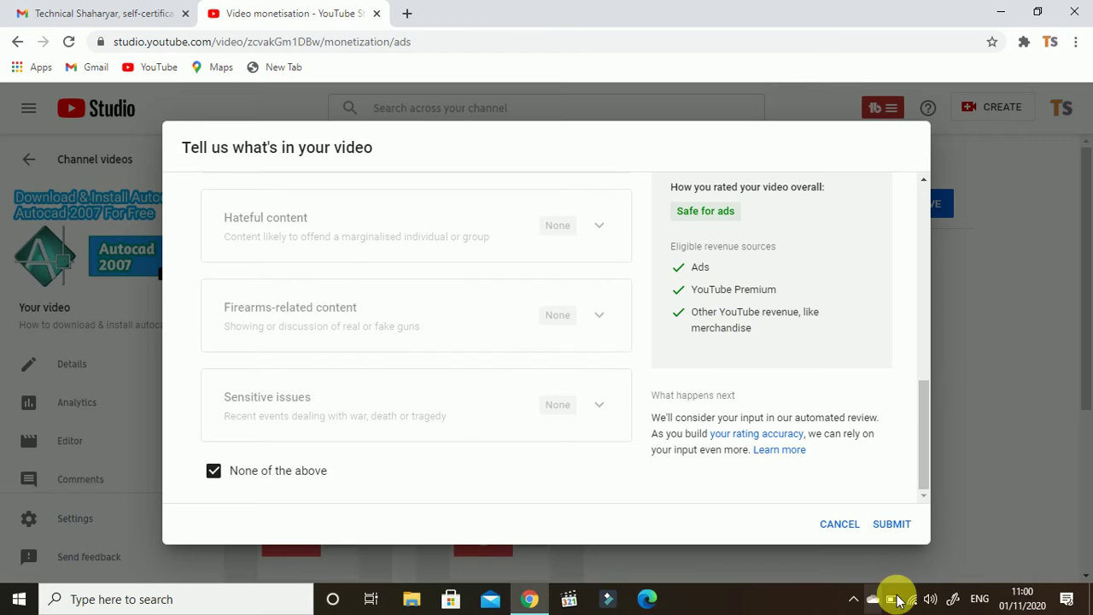
click(894, 527)
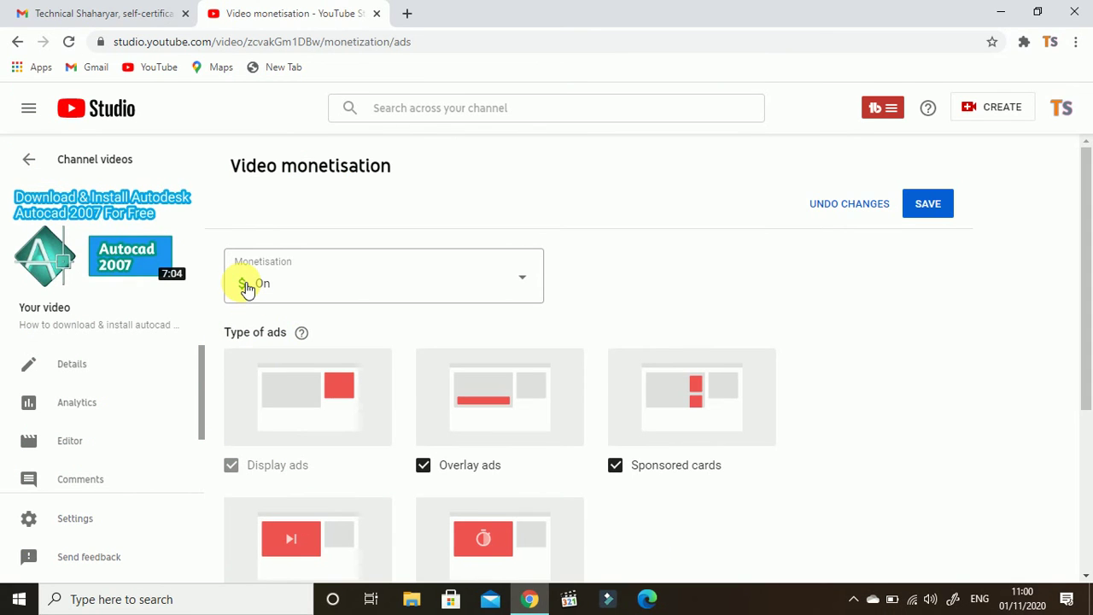
click(942, 209)
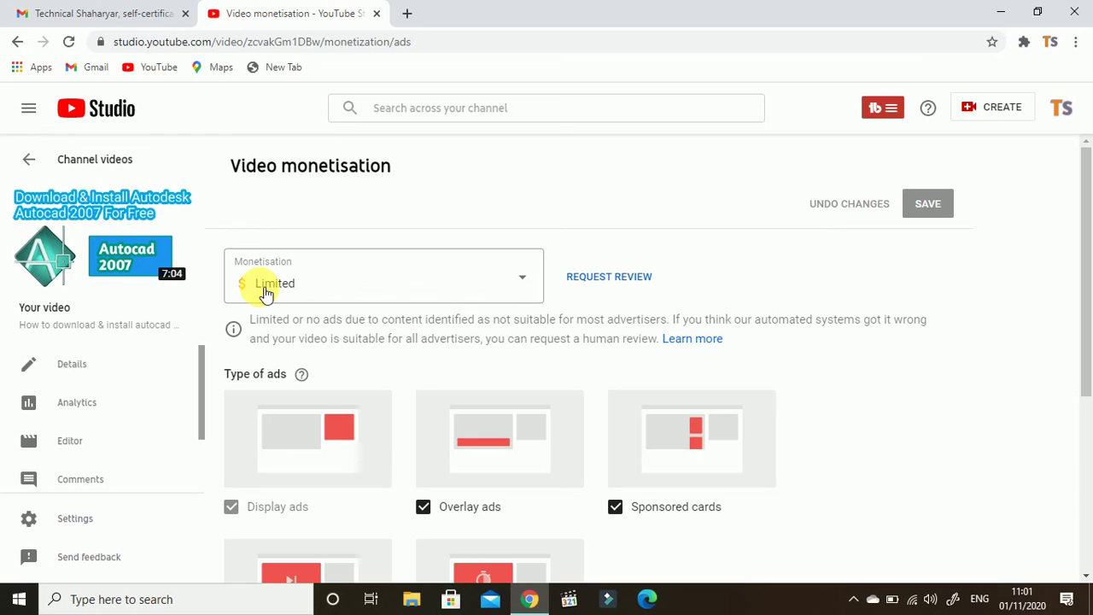
Return to the channel's video list and open the monetisation settings of the Internet Download Manager 6.37 Build 14 video.
click(106, 162)
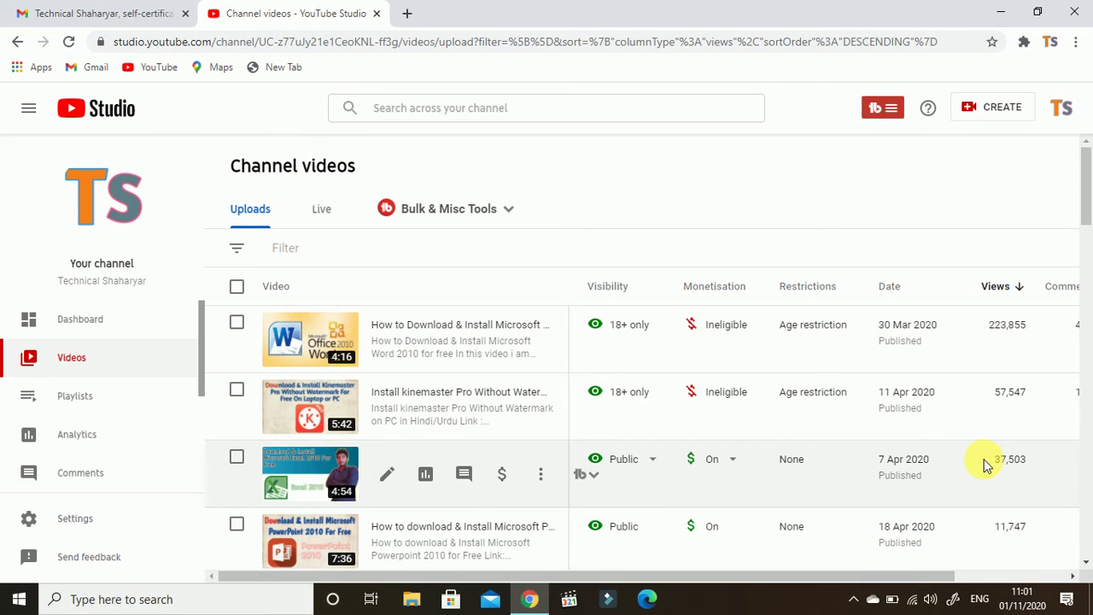
scroll(985, 463, down, 5)
scroll(767, 486, down, 1)
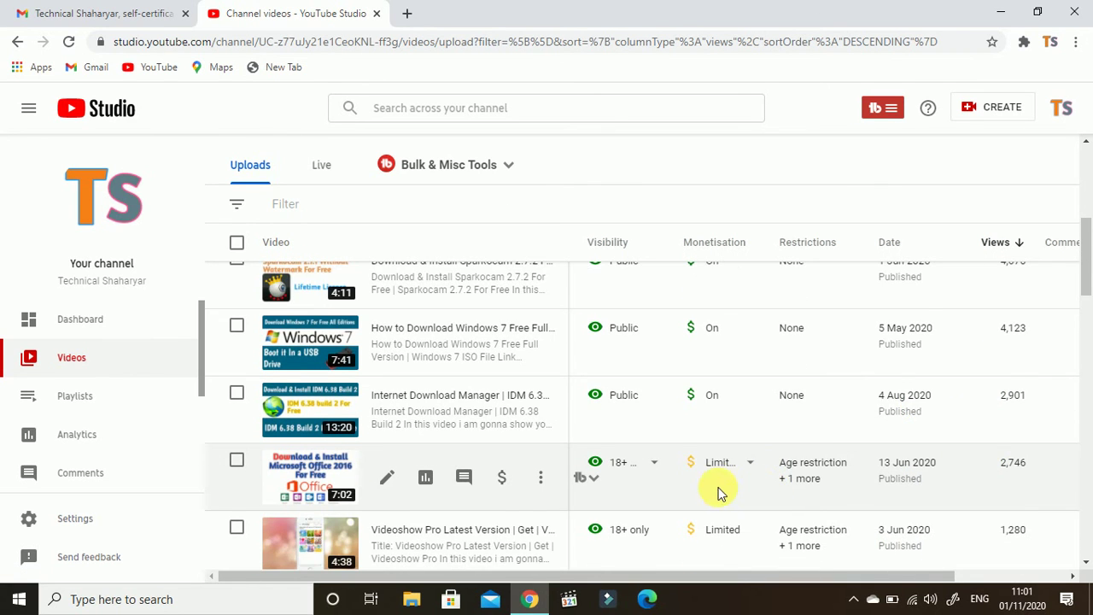
scroll(720, 490, down, 1)
scroll(803, 546, down, 3)
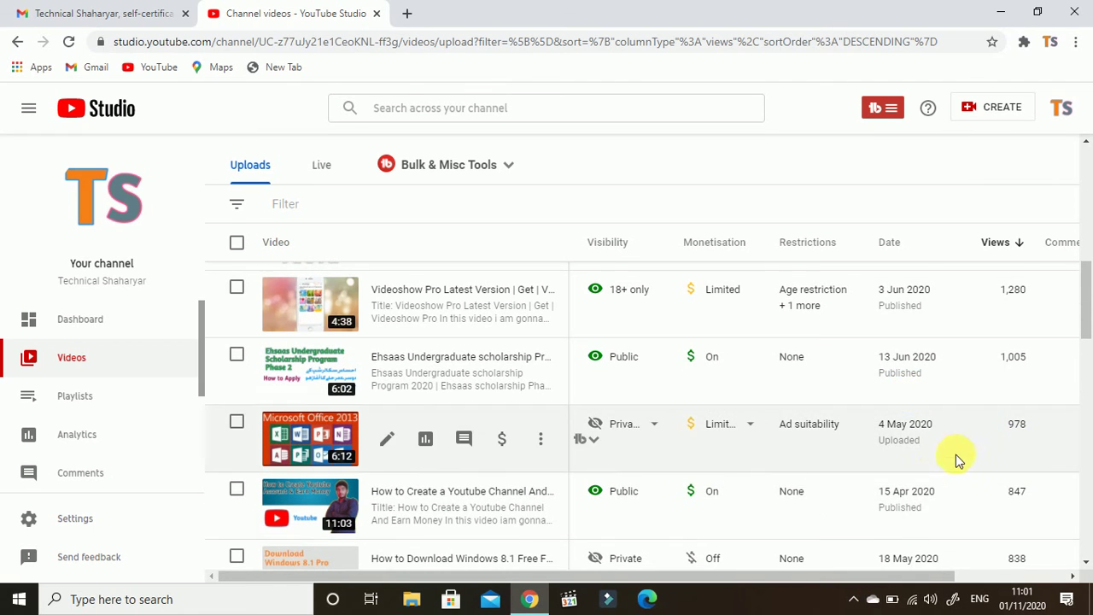
scroll(931, 457, down, 2)
scroll(929, 445, down, 1)
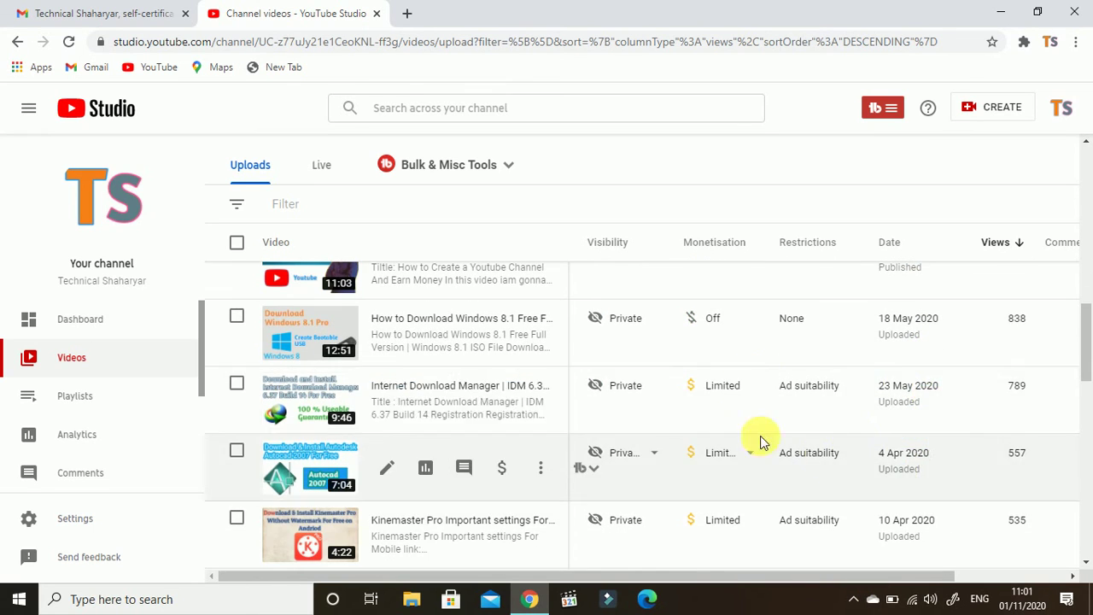
click(503, 397)
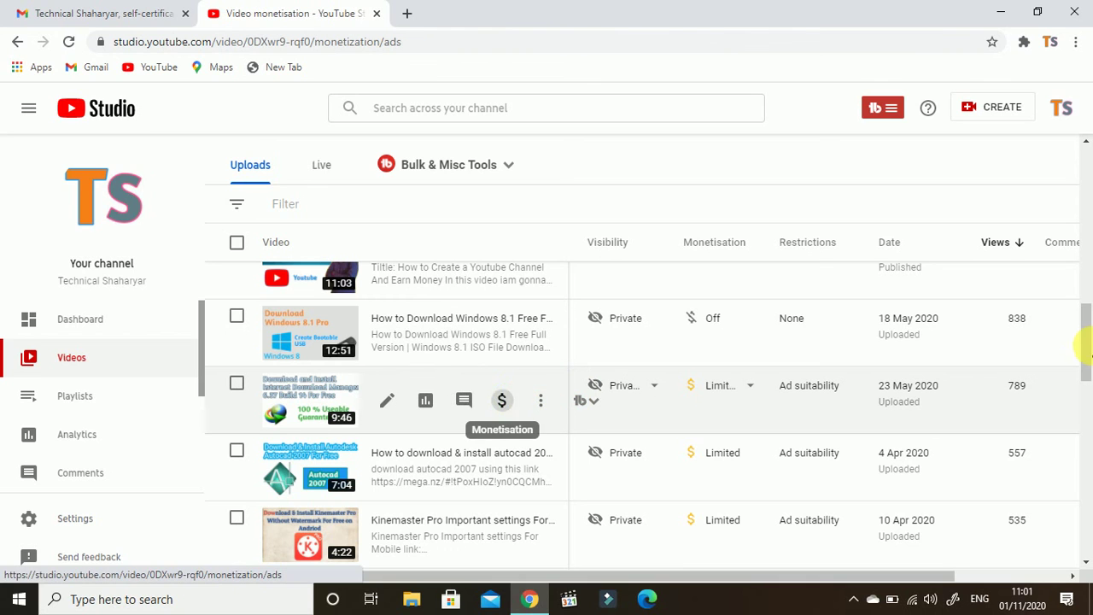
Set the Internet Download Manager video's monetisation to Off and save the change.
click(518, 282)
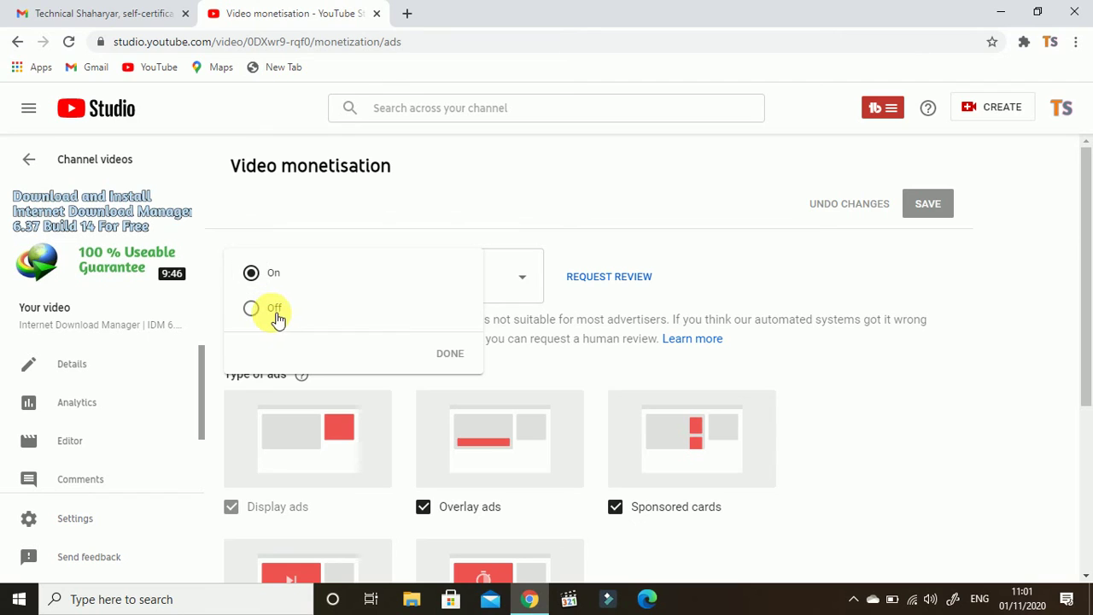
click(274, 311)
click(450, 360)
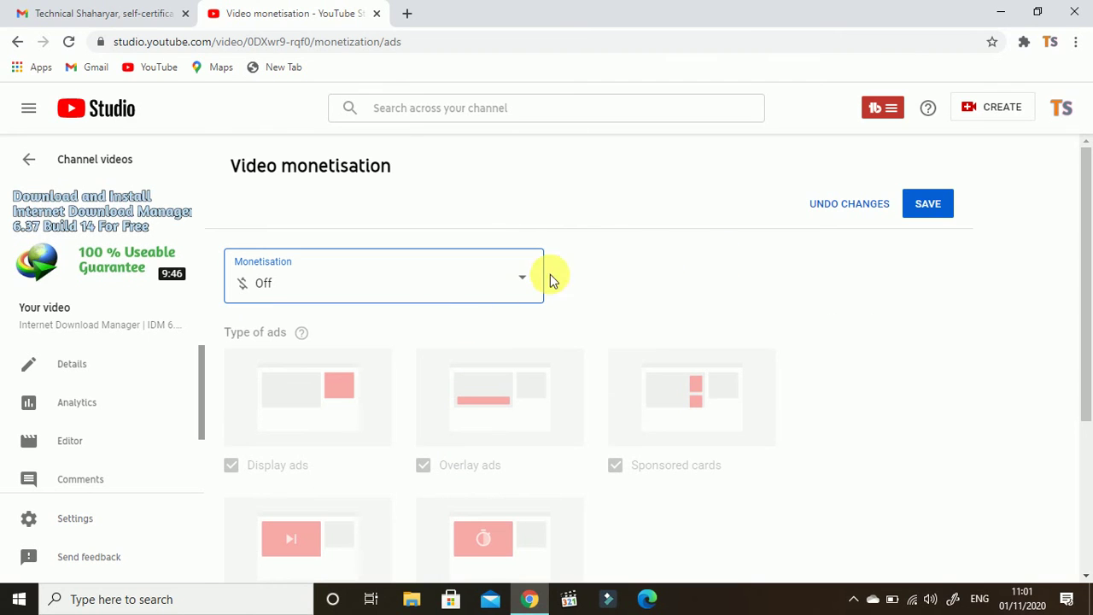
click(922, 204)
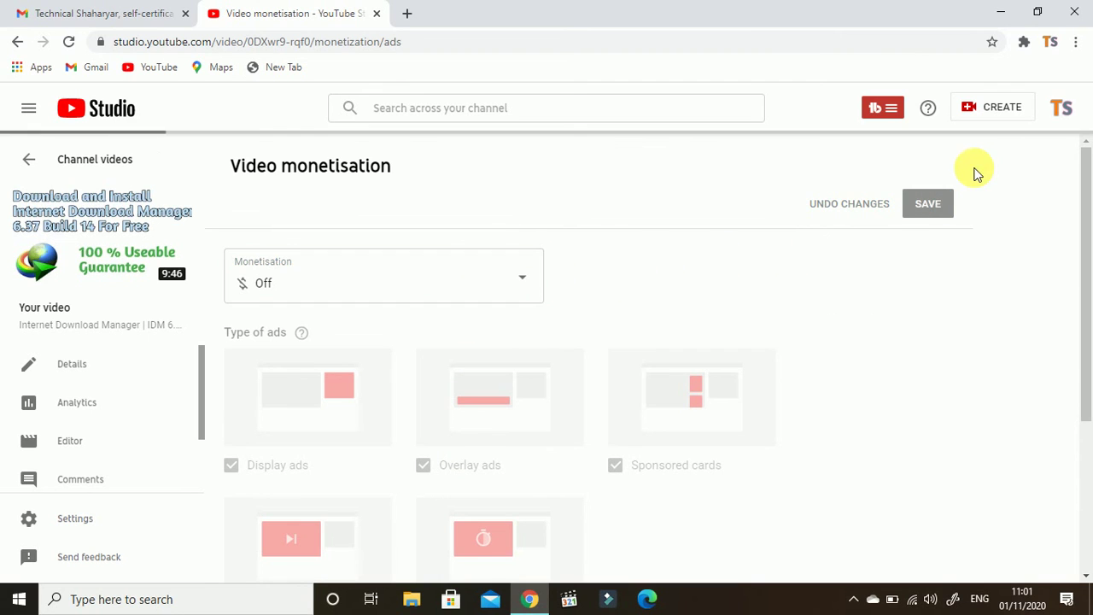
click(410, 290)
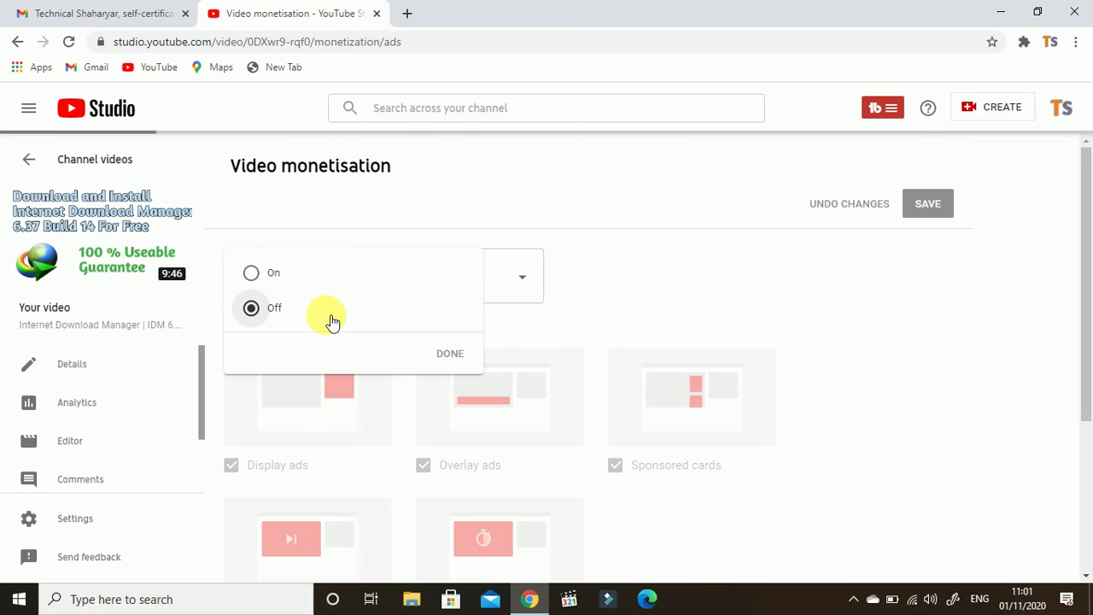
click(267, 277)
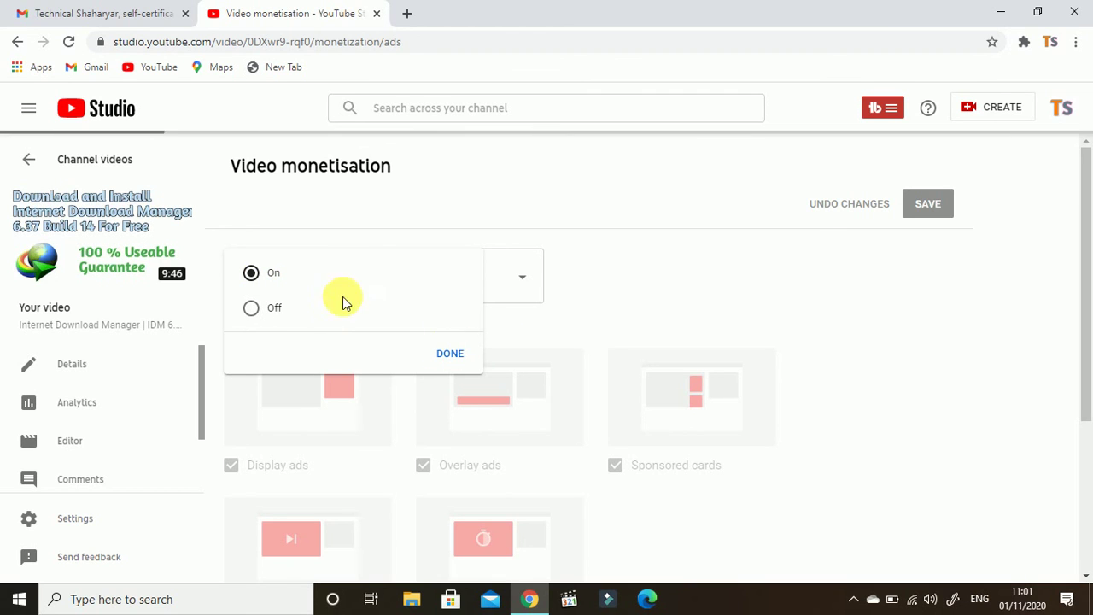
click(252, 308)
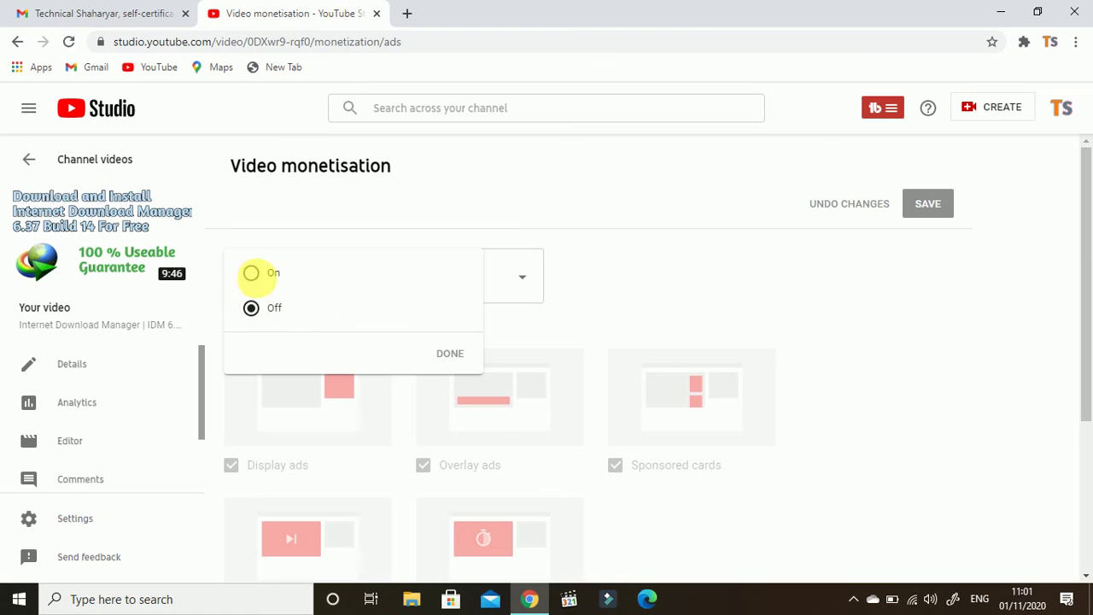
click(251, 273)
click(822, 346)
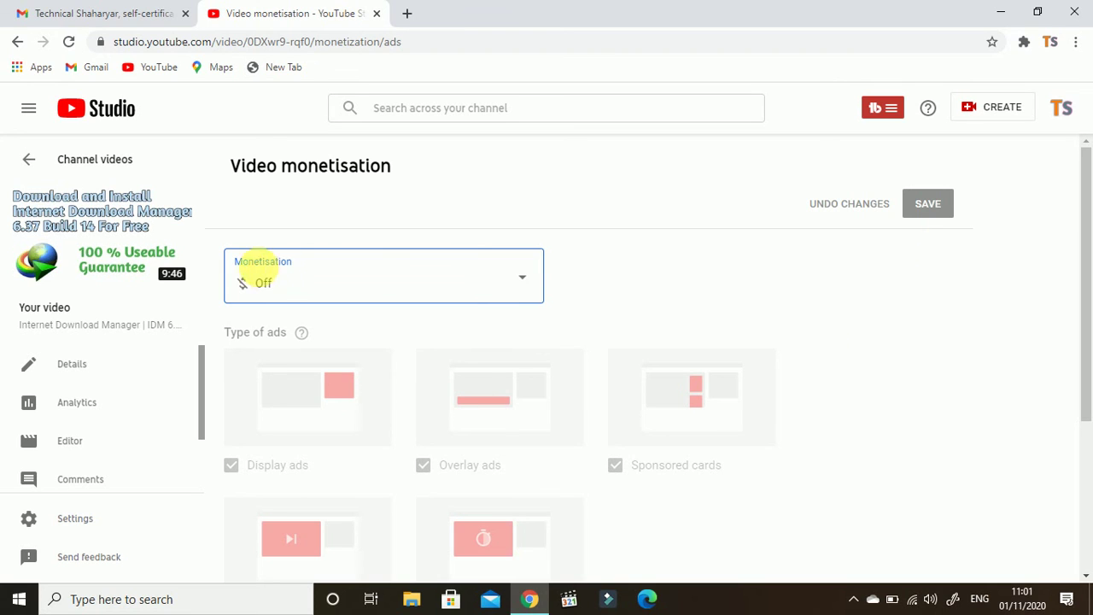
Set the Internet Download Manager video's monetisation to On, proceed to its content self-rating questionnaire and look through the categories.
click(378, 276)
click(252, 274)
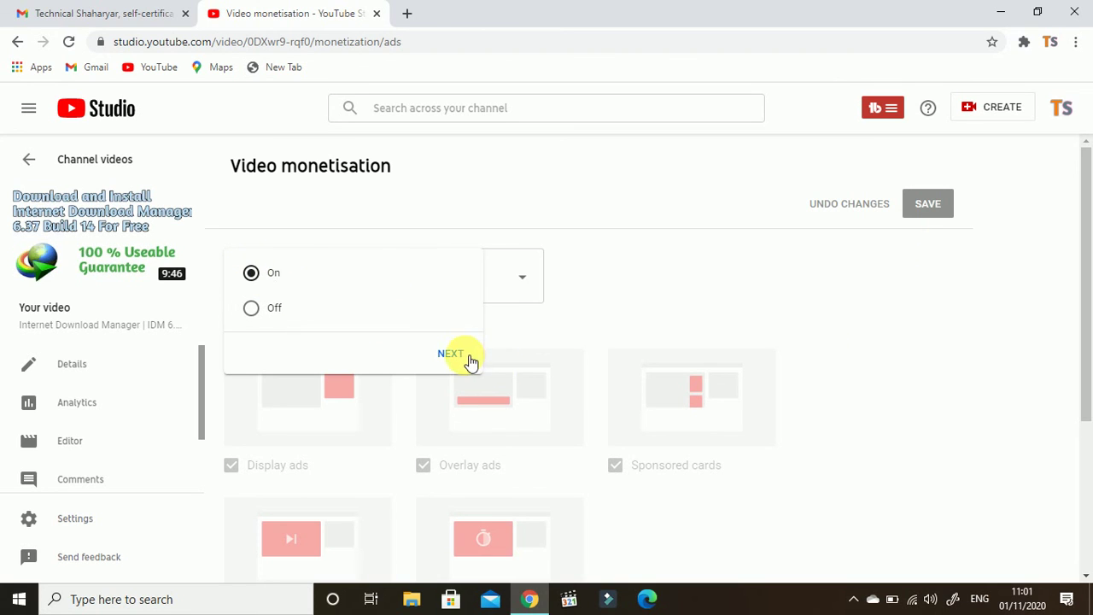
click(458, 361)
scroll(585, 314, down, 4)
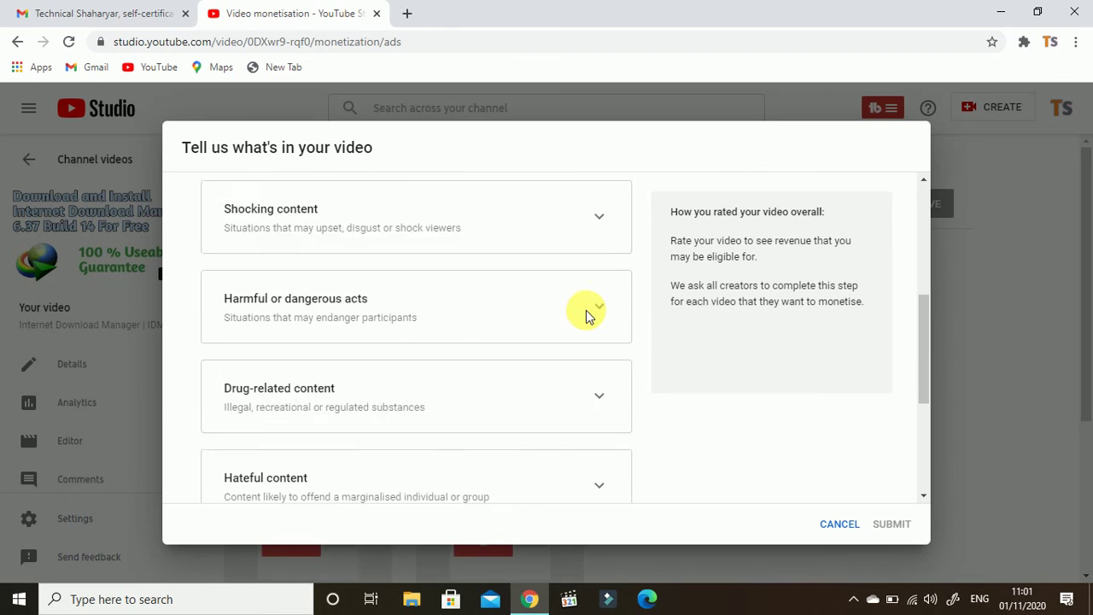
scroll(586, 314, down, 3)
scroll(471, 341, up, 9)
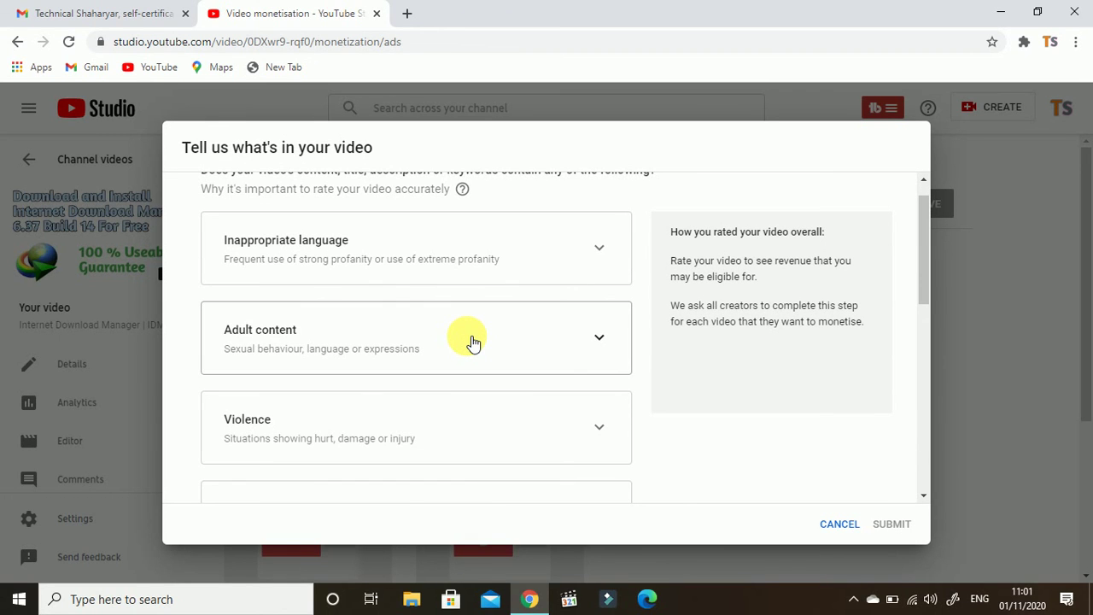